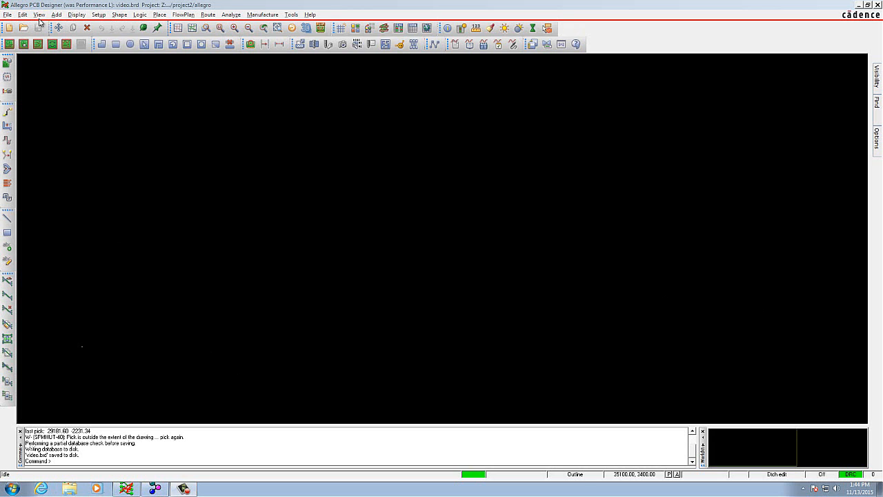
- Open the board file shape.brd and fit the design to the view
left_click(24, 28)
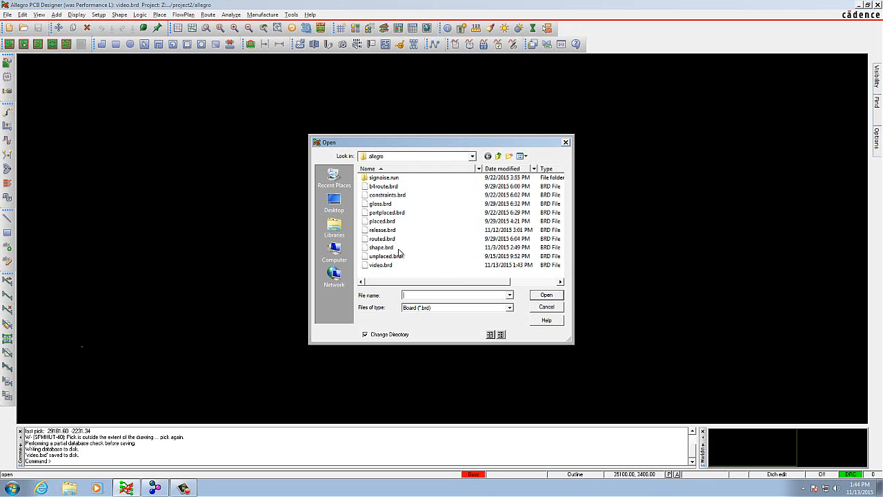
left_click(386, 246)
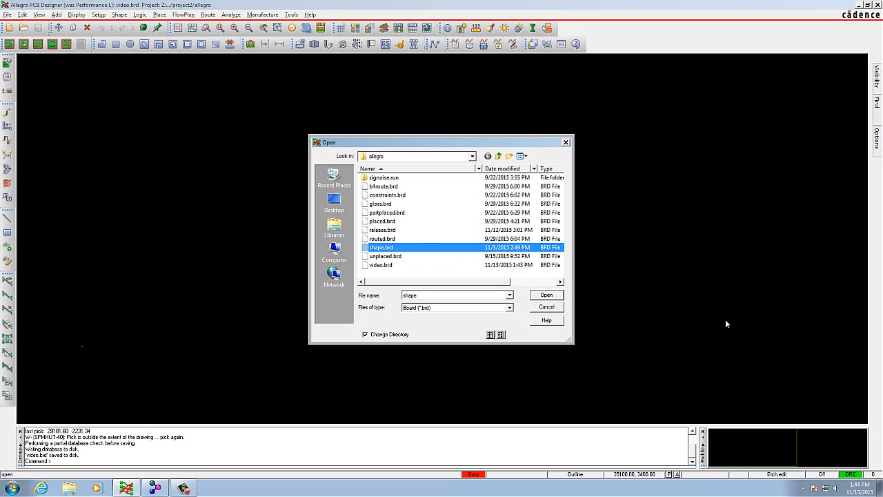
left_click(546, 295)
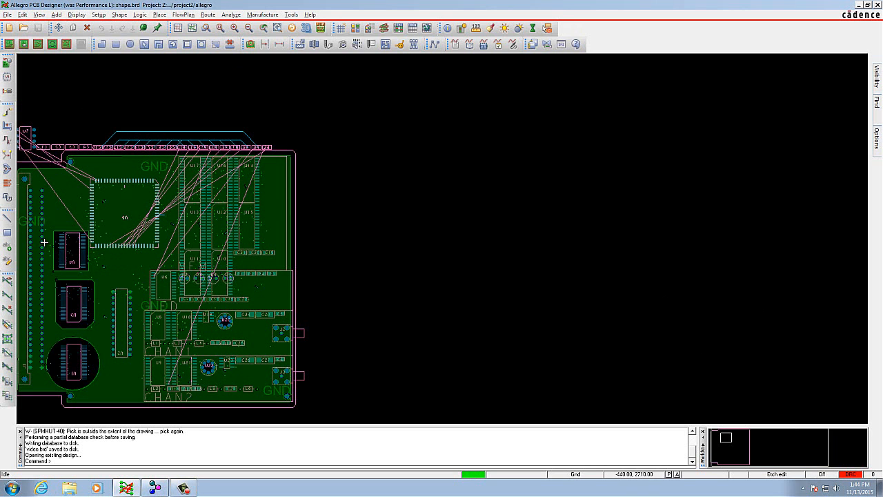
scroll(81, 283, "up", 1)
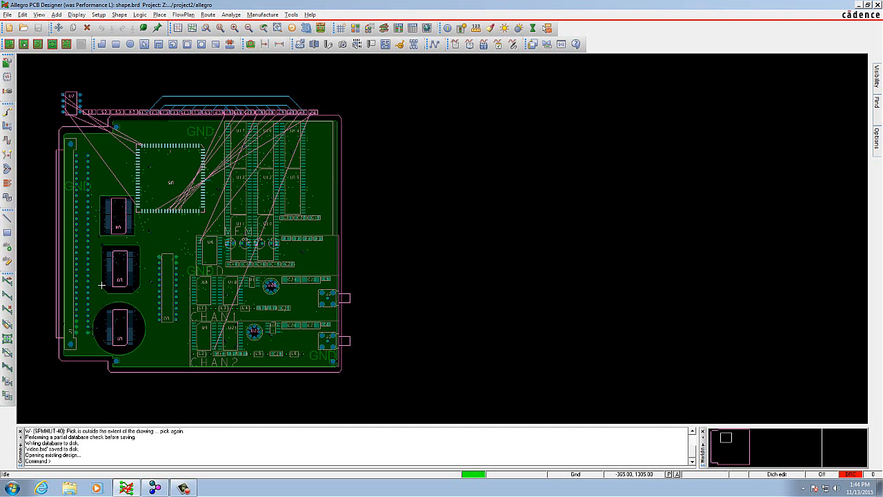
left_click(38, 15)
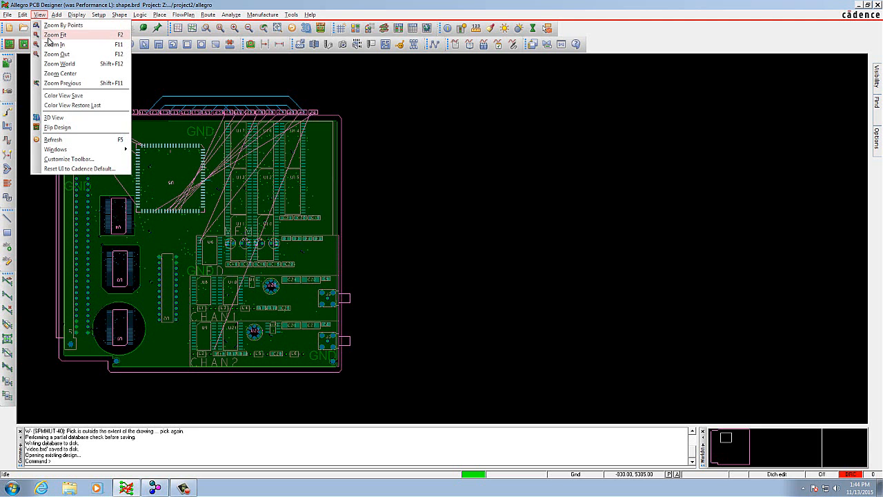
left_click(49, 36)
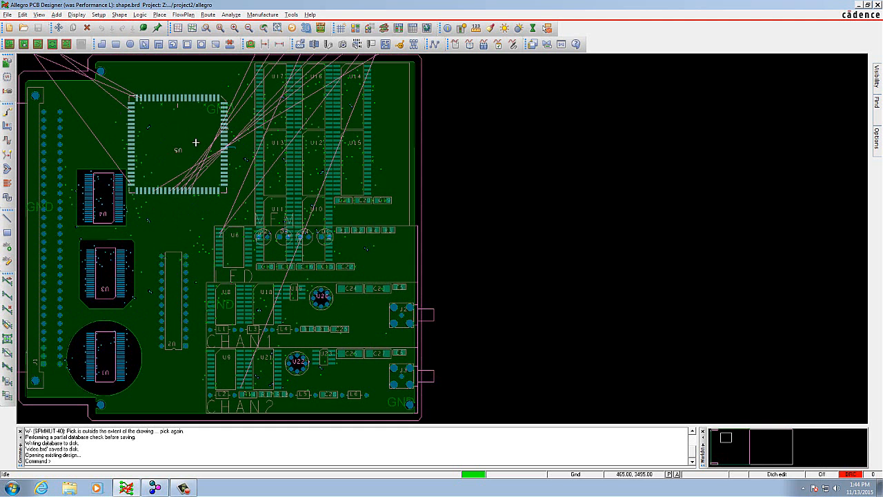
- Make all classes invisible in the colour and visibility settings
left_click(78, 16)
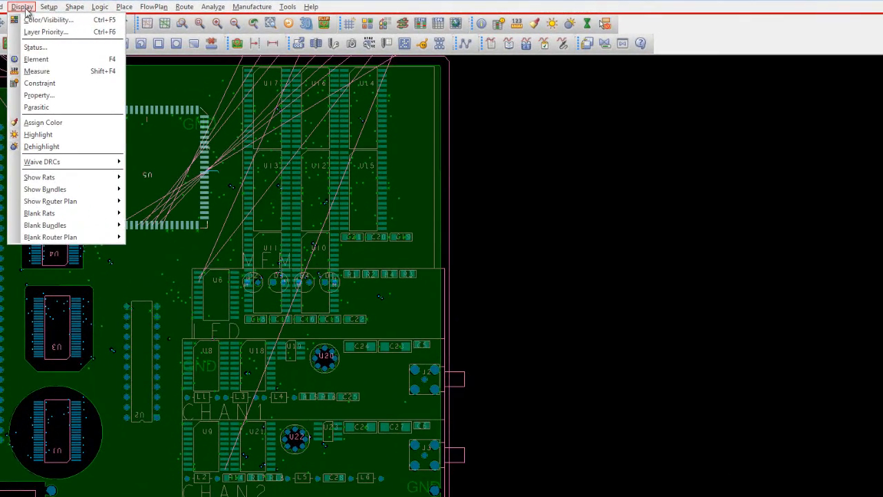
left_click(33, 21)
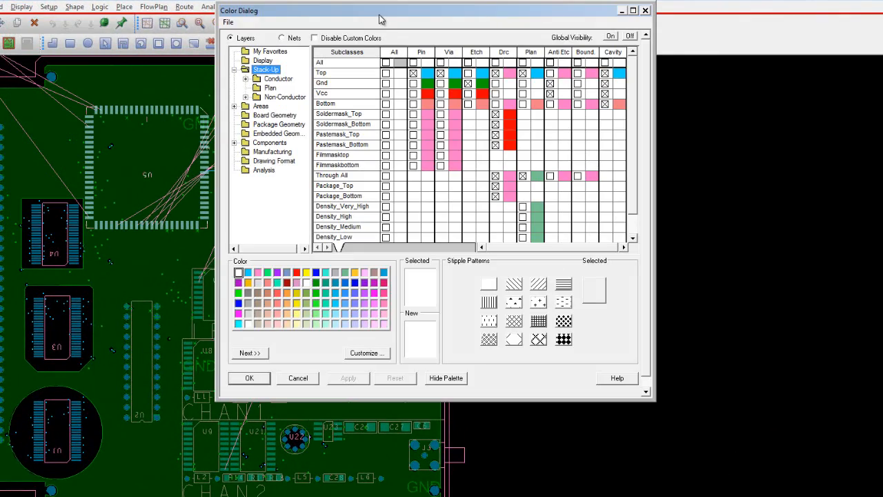
left_click_drag(378, 17, 376, 81)
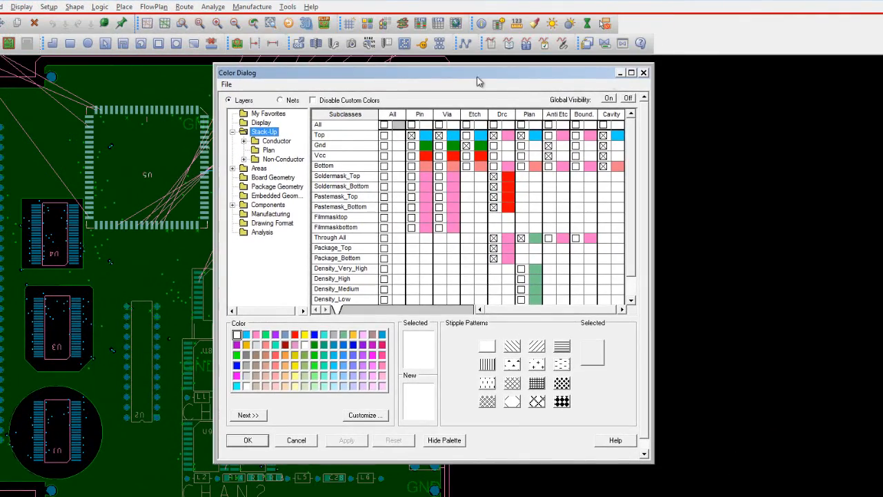
left_click(628, 99)
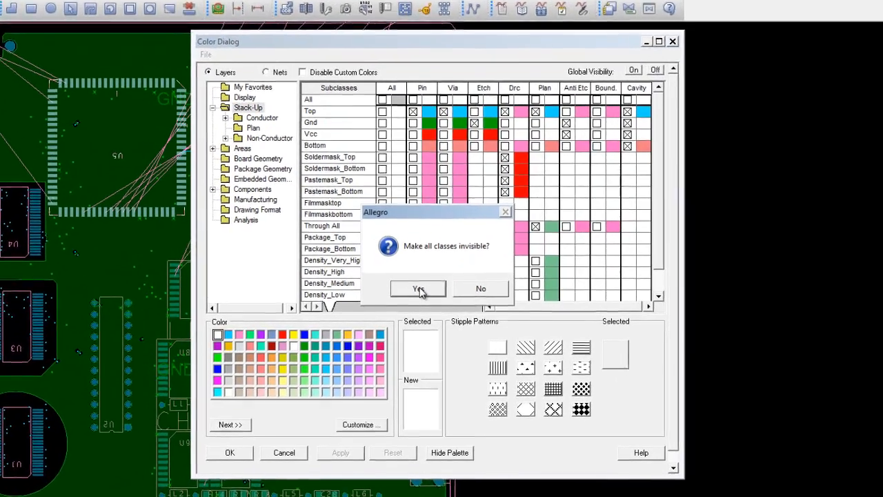
left_click(418, 289)
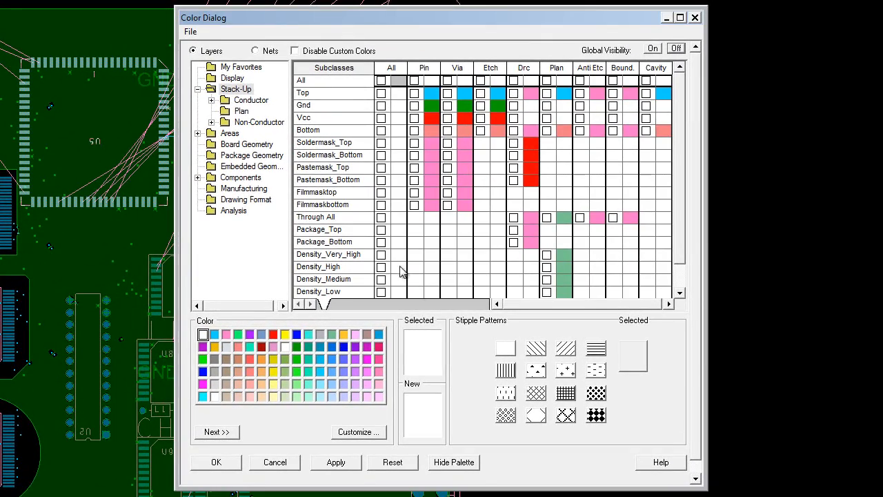
- Make the component reference designators visible on Assembly_Top and Assembly_Bottom
left_click(240, 178)
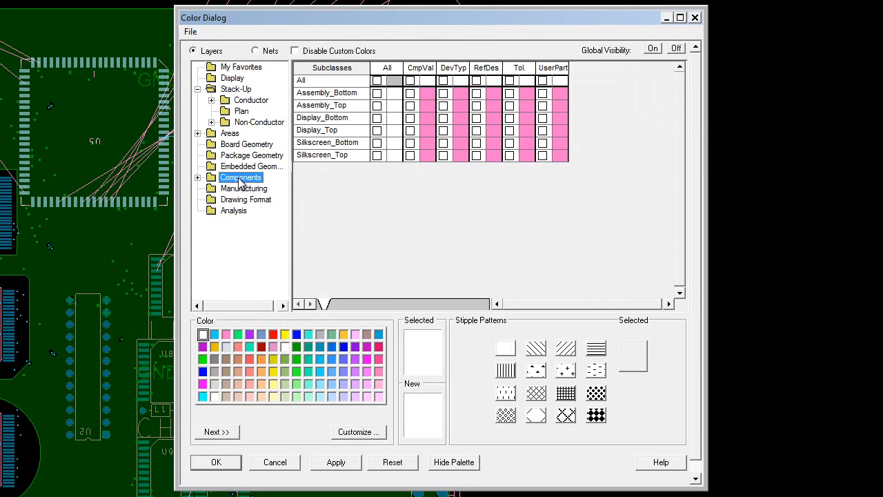
left_click(198, 177)
left_click(247, 211)
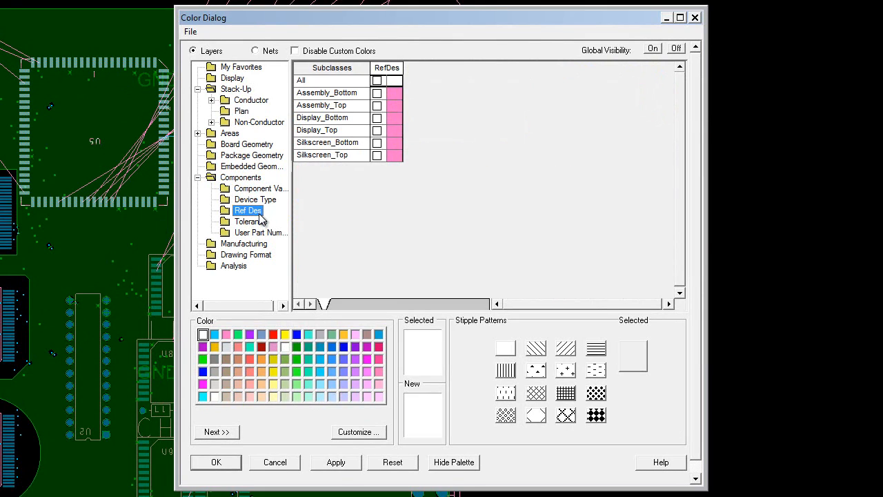
left_click(377, 106)
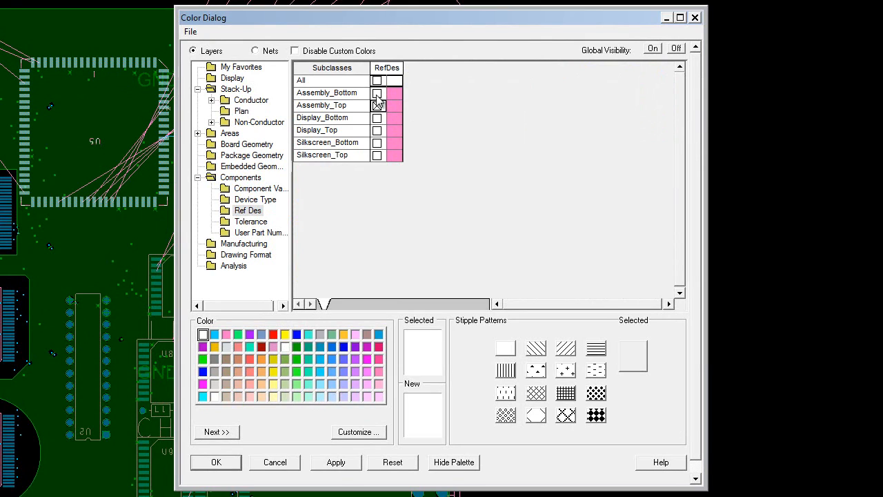
left_click(377, 93)
- Make the board geometry Outline and the package geometry Assembly_Bottom and Assembly_Top subclasses visible
left_click(242, 146)
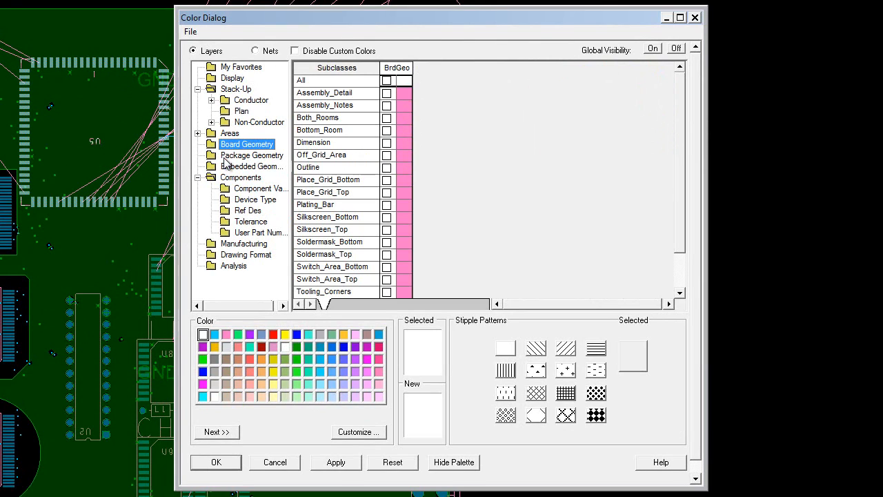
left_click(386, 167)
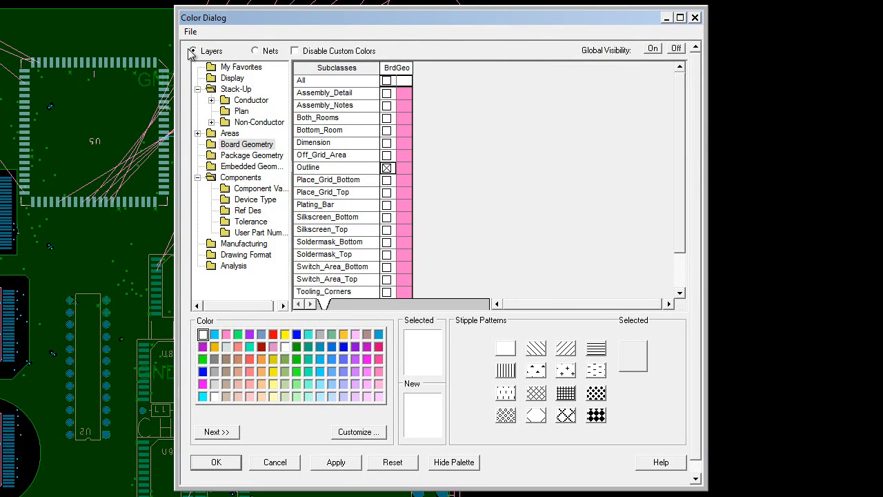
left_click(251, 155)
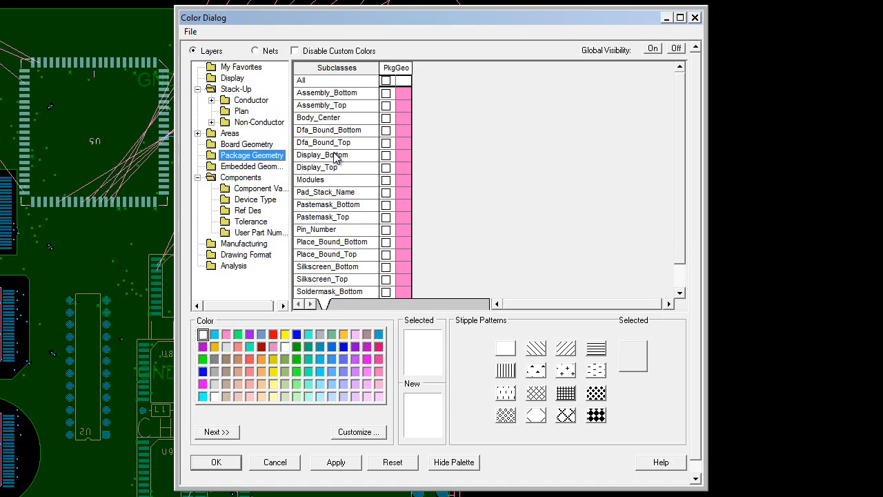
left_click(386, 93)
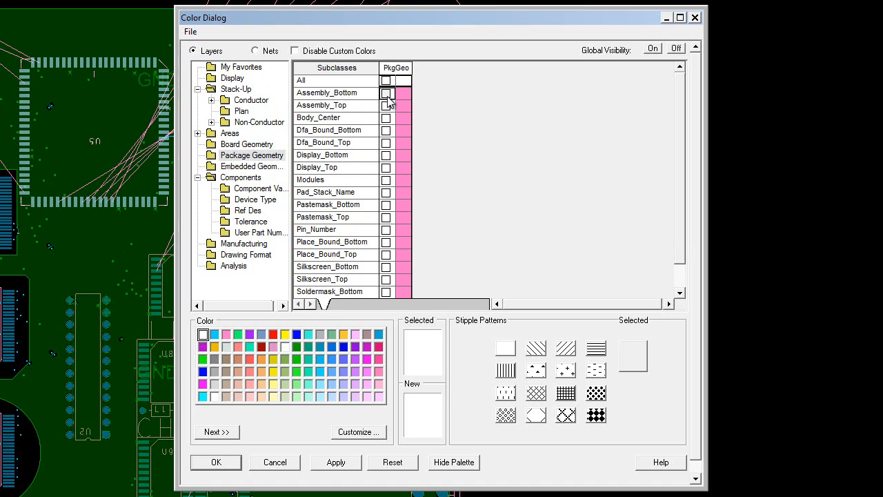
left_click(385, 105)
- Make the Top and Bottom conductor pins and the Top vias visible, and apply the visibility settings
left_click(225, 92)
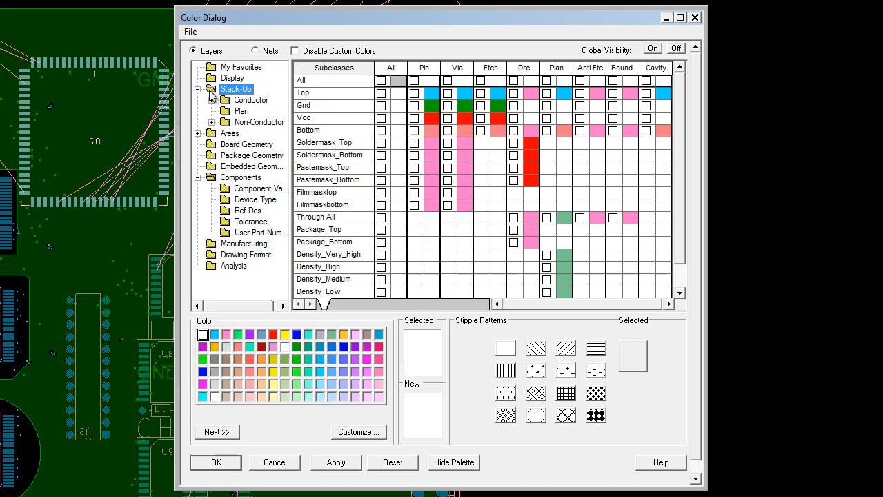
left_click(247, 101)
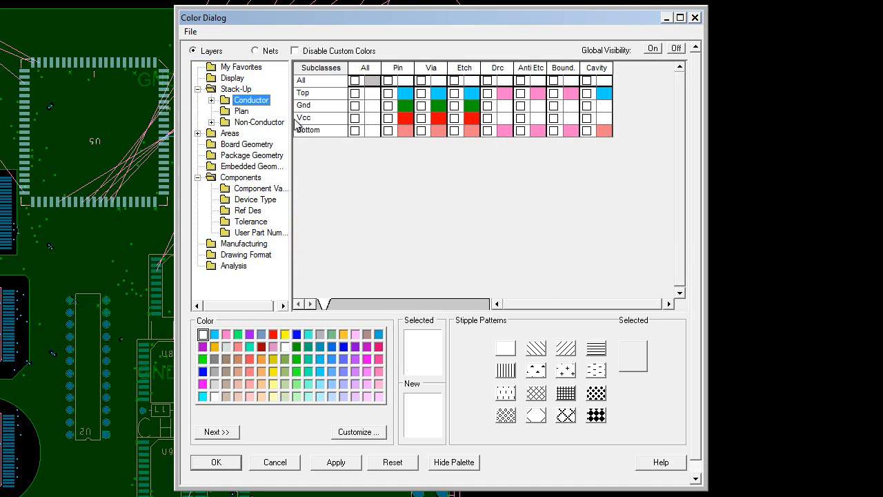
left_click(388, 93)
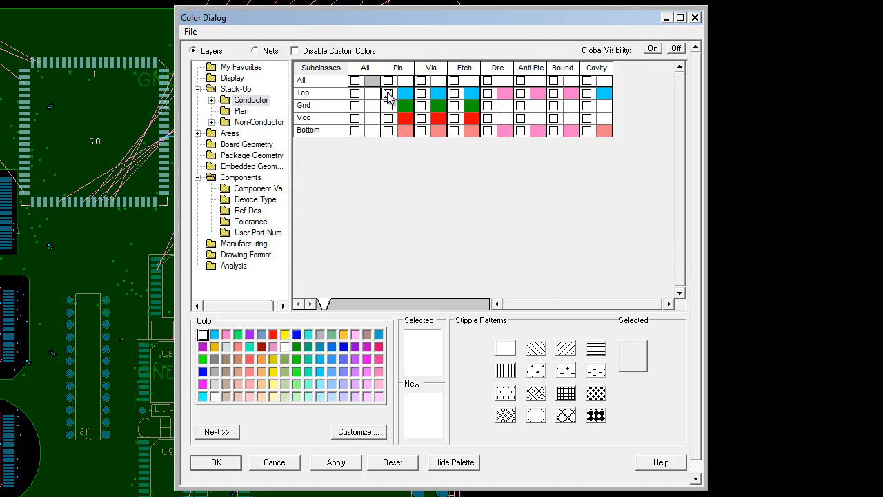
left_click(389, 131)
left_click(421, 93)
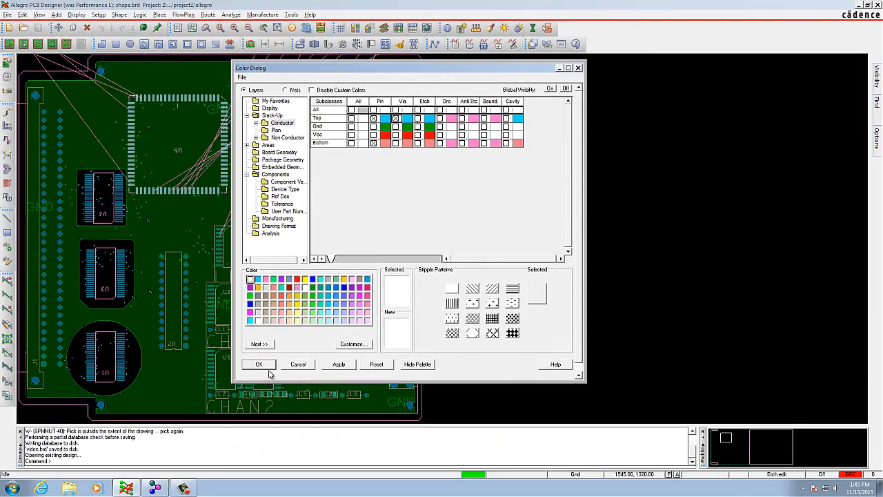
left_click(259, 364)
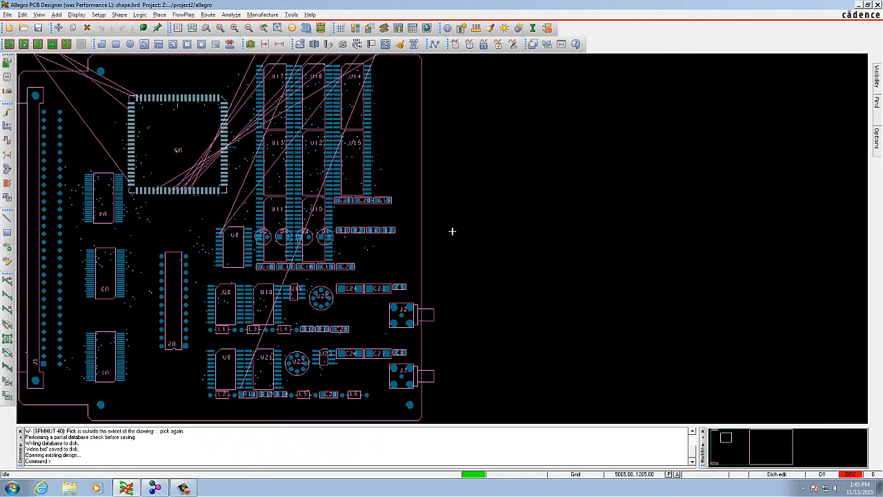
- Review the automatic reference designator renaming options and their detailed setup without running the rename
scroll(178, 137, "down", 2)
scroll(178, 137, "up", 3)
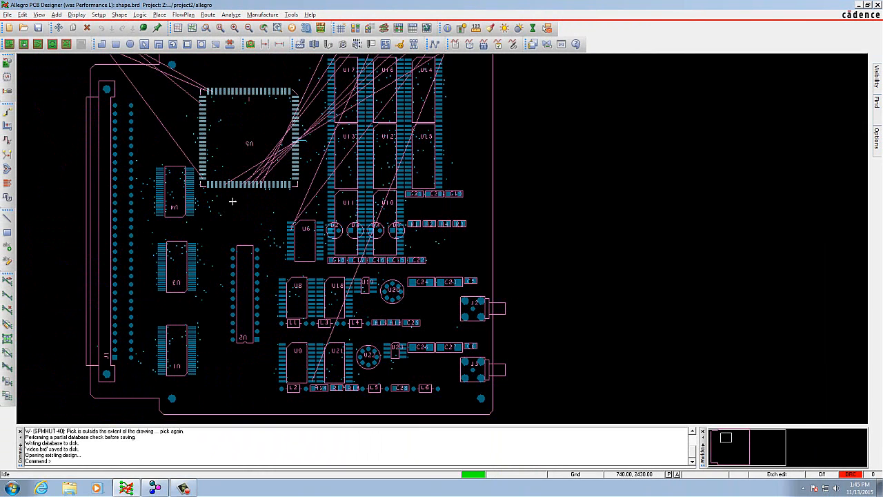
scroll(232, 202, "up", 2)
scroll(232, 202, "down", 2)
left_click(140, 14)
mouse_move(158, 79)
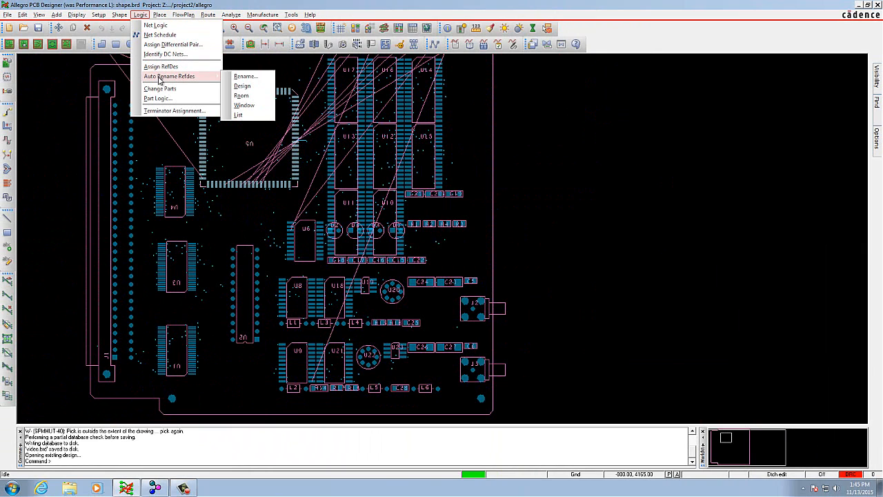
left_click(243, 77)
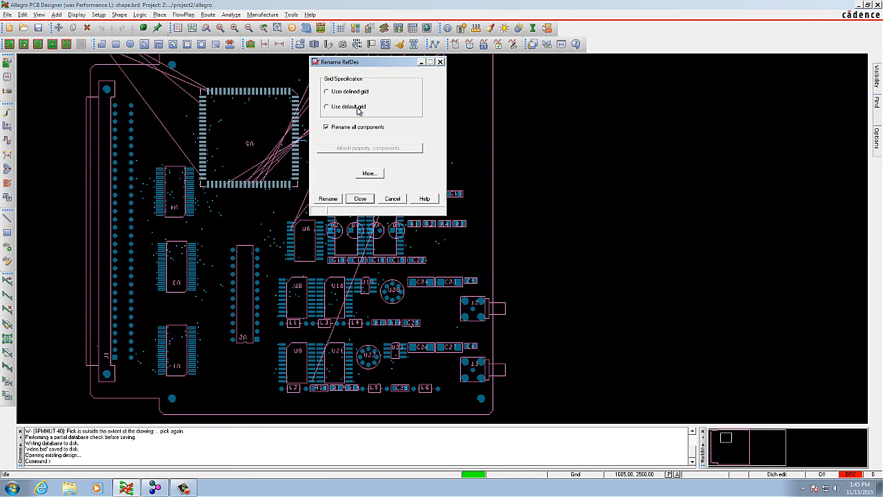
left_click(377, 174)
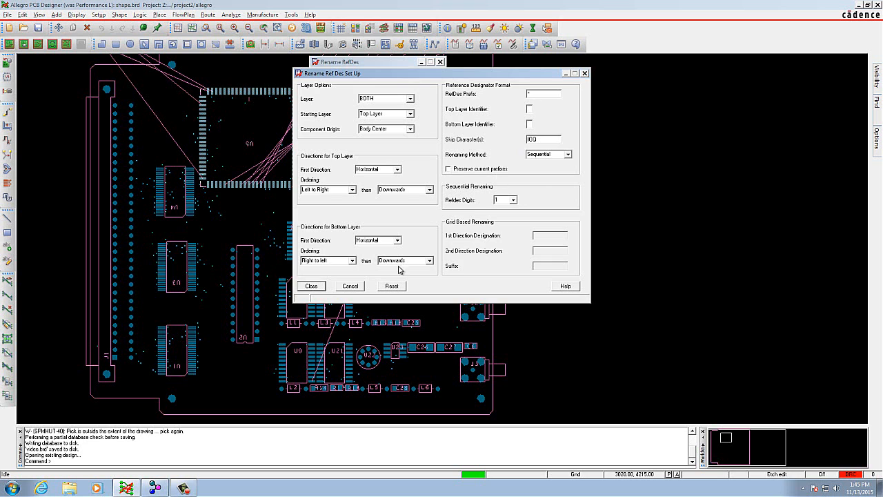
left_click(322, 286)
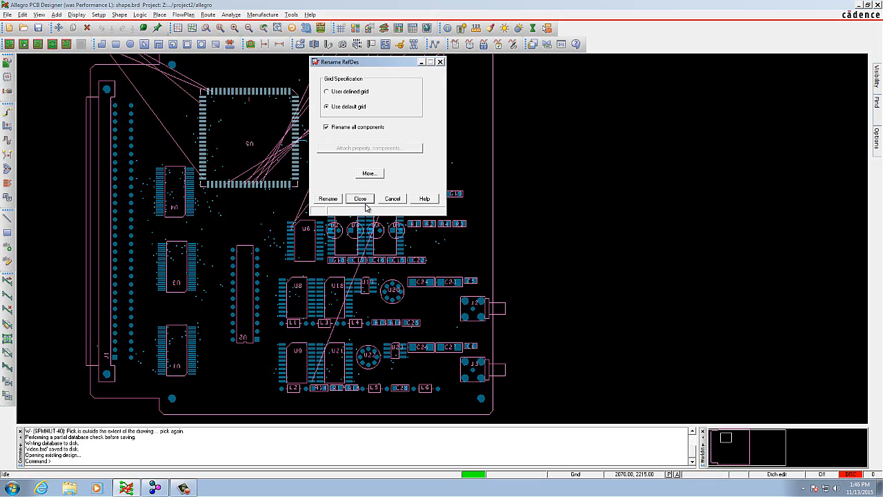
left_click(366, 200)
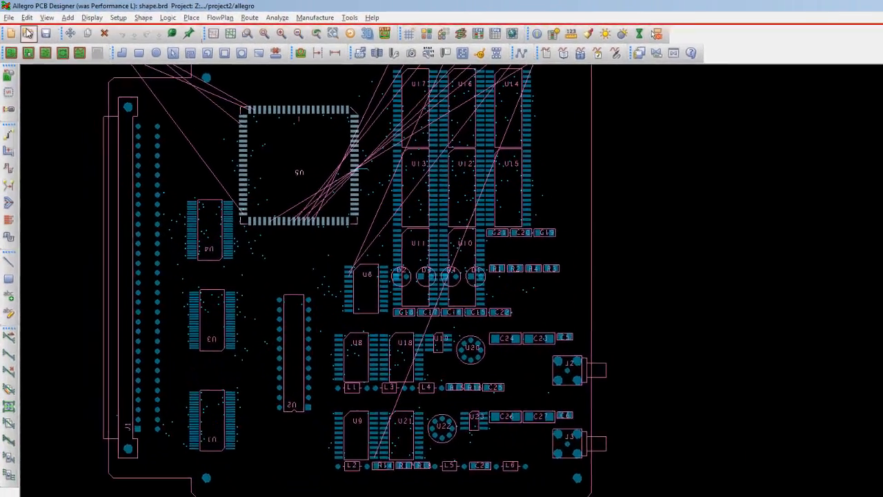
- Save the board under the name release, overwriting the existing release.brd file
left_click(7, 15)
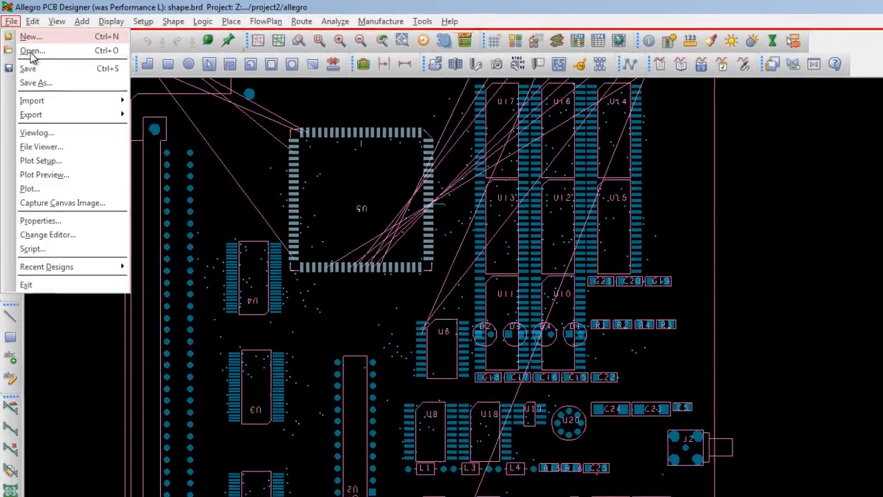
left_click(61, 89)
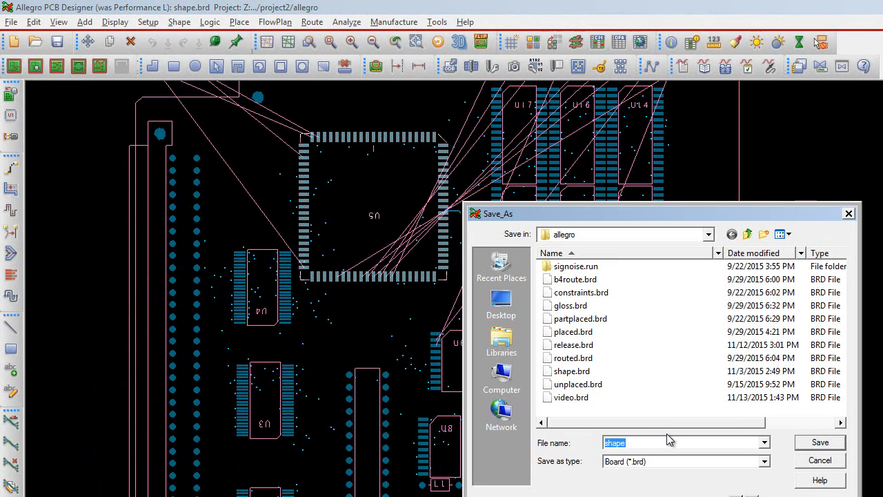
type("re")
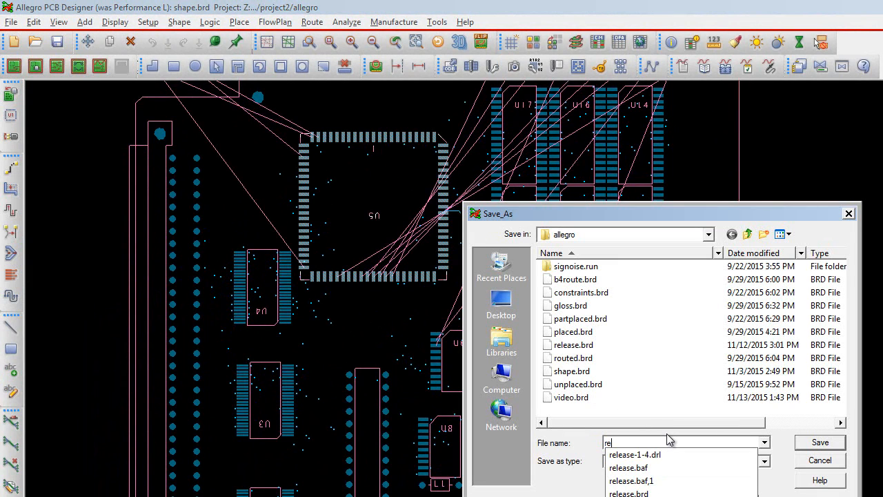
type("lease")
left_click(838, 448)
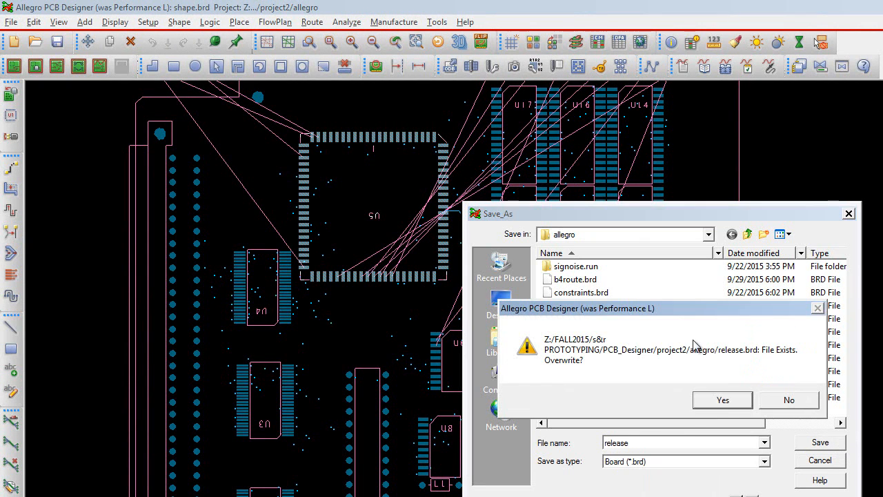
left_click(723, 400)
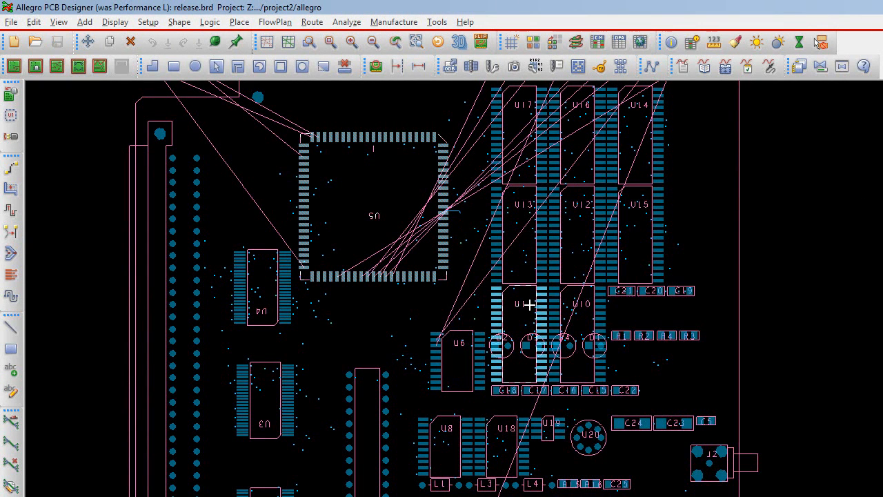
- Edit the reference designator text of the large square component U5 to U99 and end the text edit
left_click(35, 24)
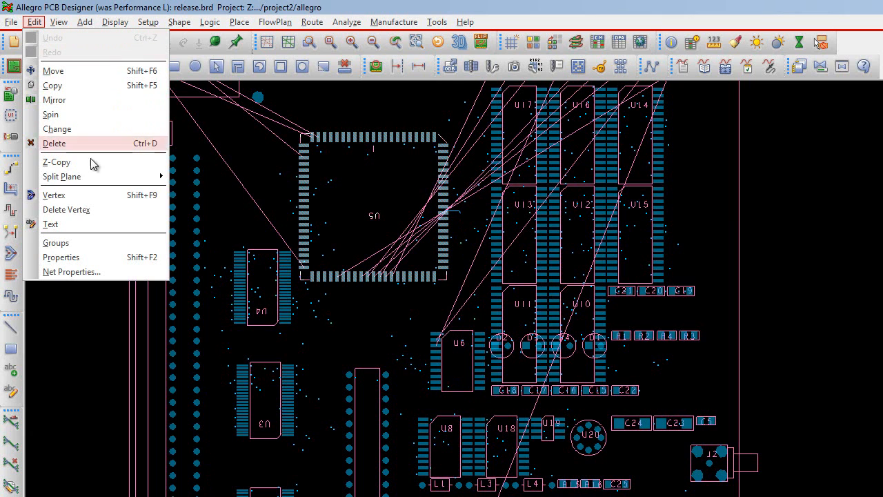
left_click(110, 224)
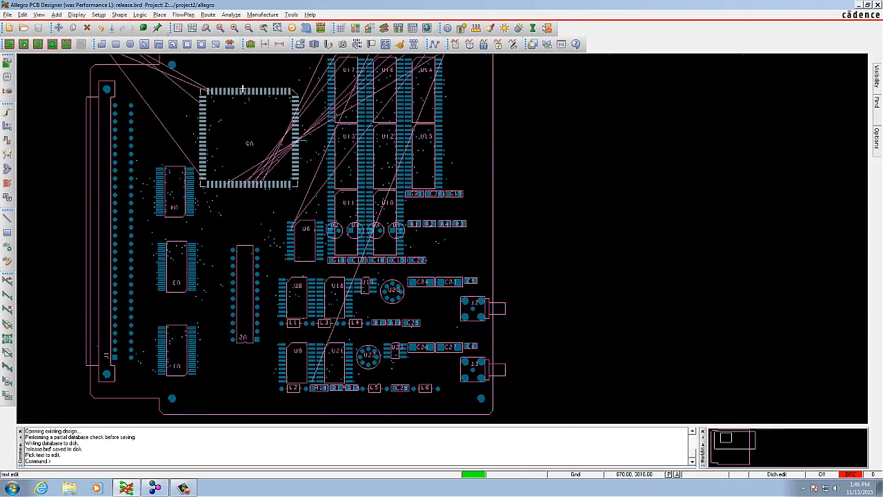
scroll(366, 156, "up", 3)
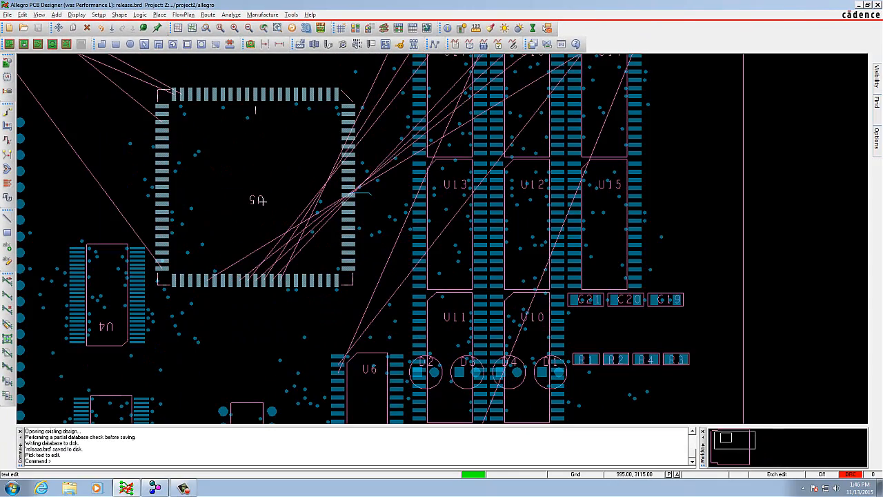
left_click(255, 199)
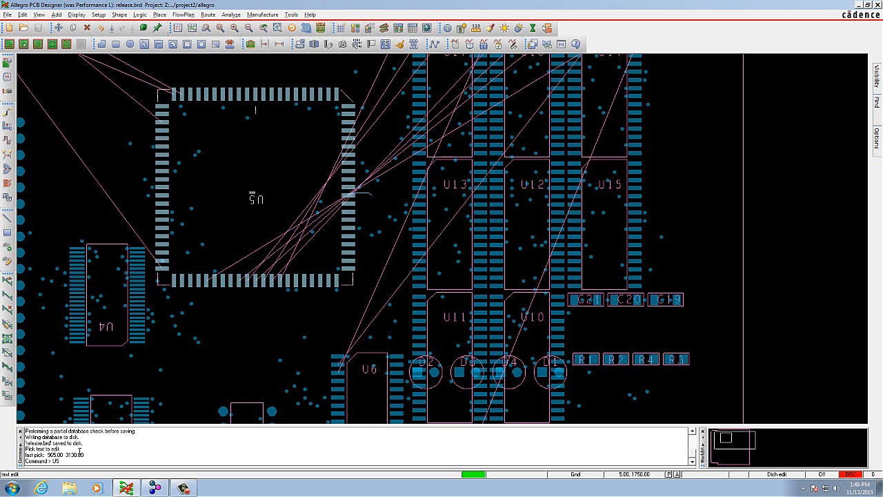
key("BackSpace")
type("99")
key("Return")
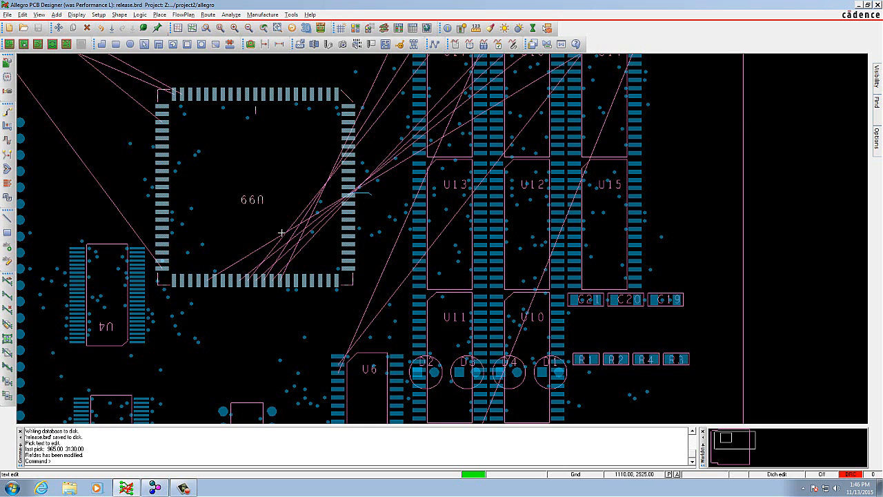
scroll(255, 185, "up", 2)
scroll(255, 185, "down", 3)
scroll(238, 152, "up", 2)
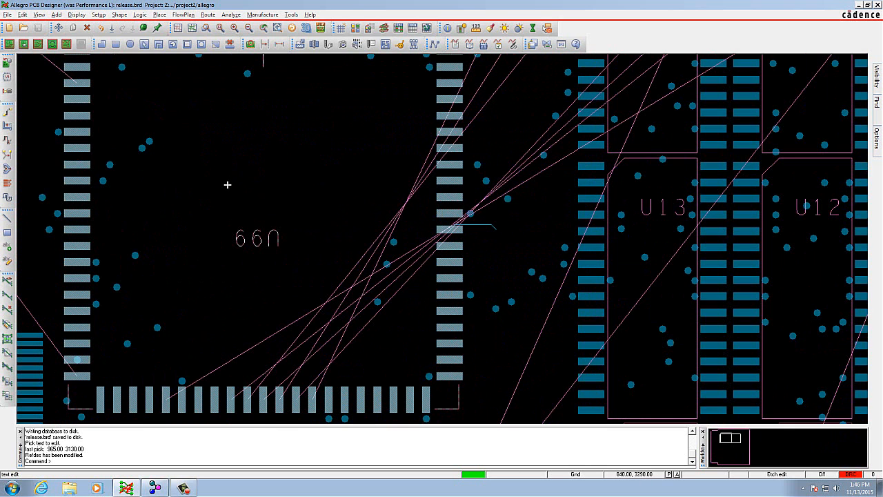
scroll(227, 185, "down", 1)
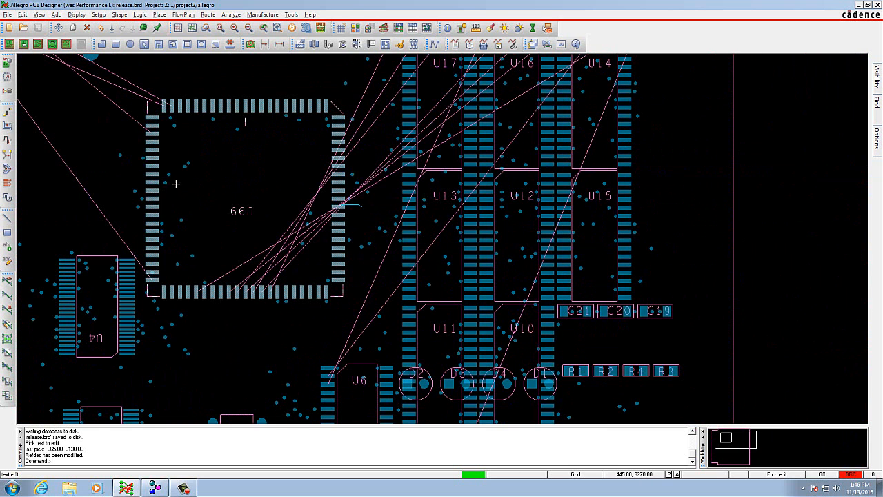
right_click(229, 158)
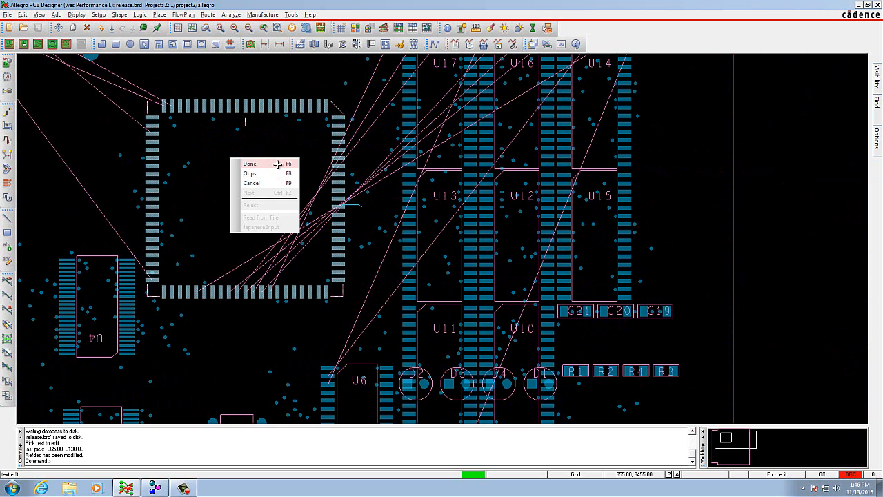
left_click(278, 163)
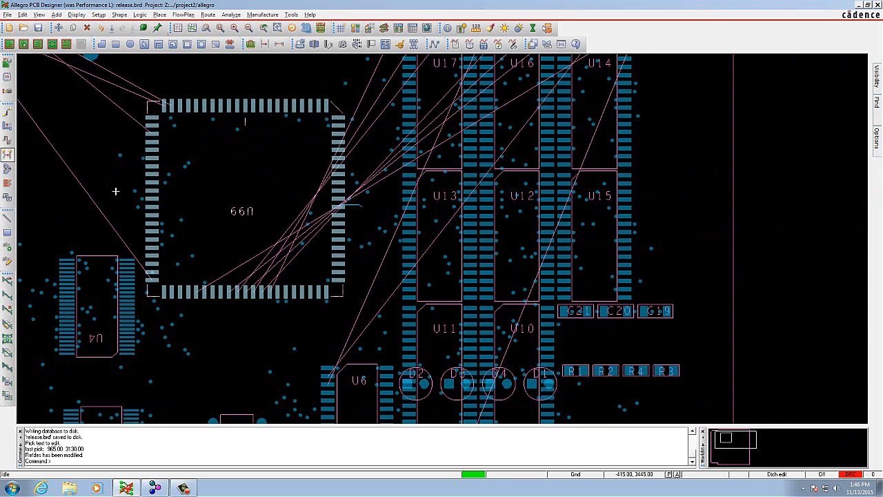
- Save the board, overwriting the existing release.brd file
left_click(38, 28)
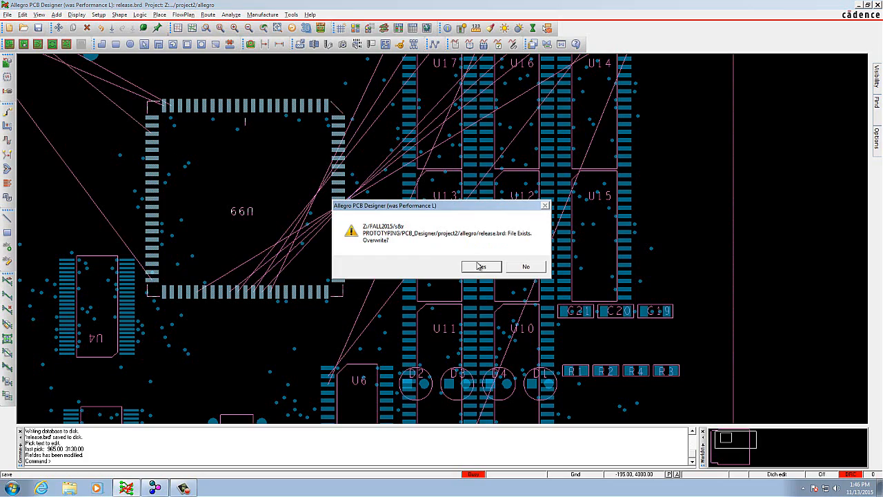
left_click(481, 266)
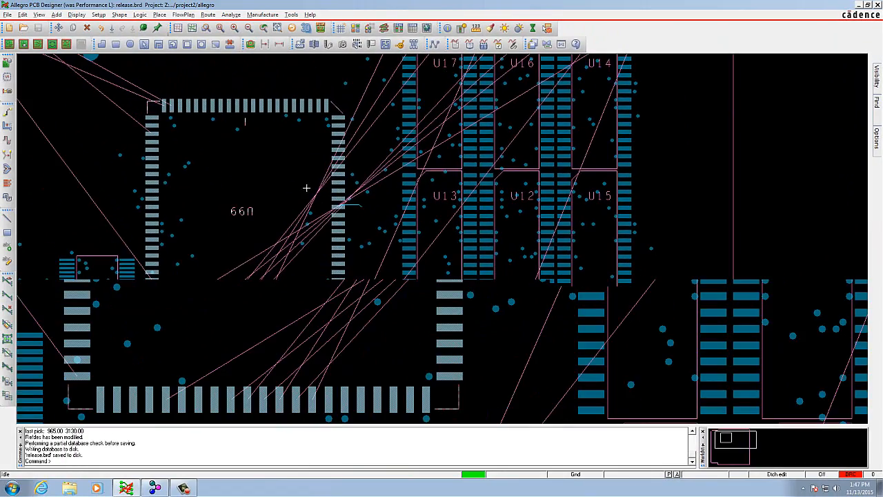
scroll(306, 188, "down", 2)
scroll(247, 218, "up", 1)
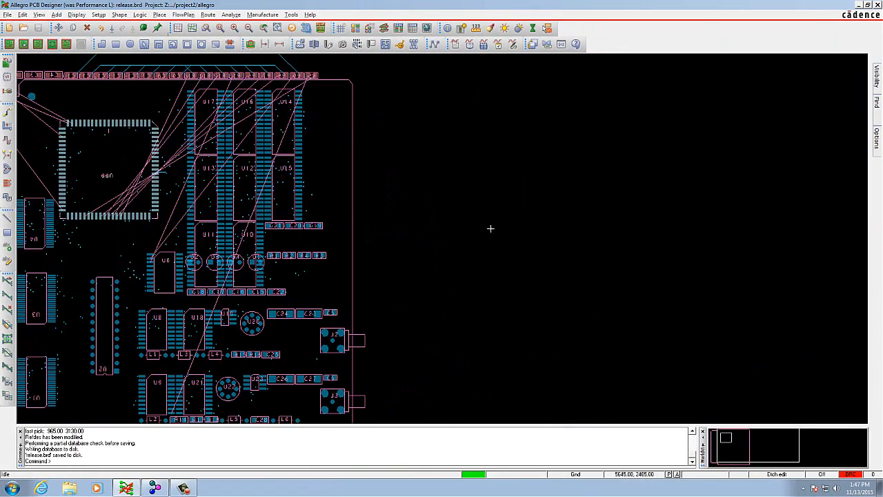
- Minimize the board editor, switch to Allegro Project Manager and open the project file project1.cpm
left_click(859, 5)
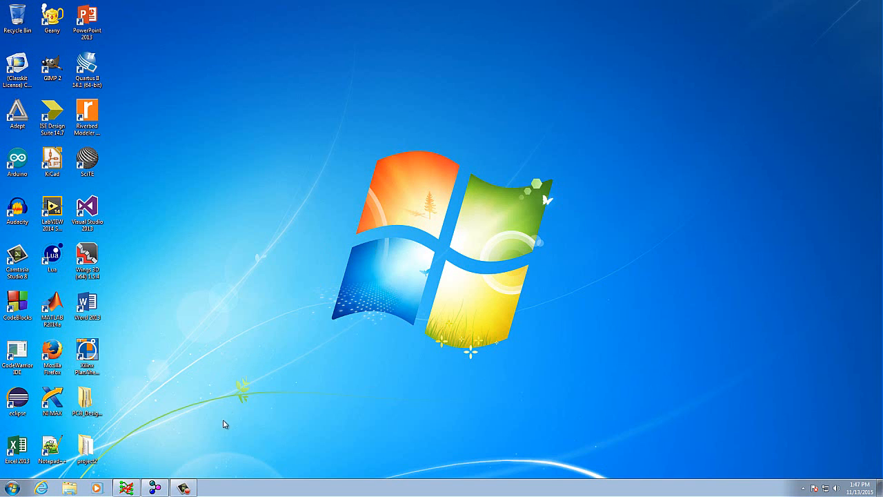
left_click(155, 488)
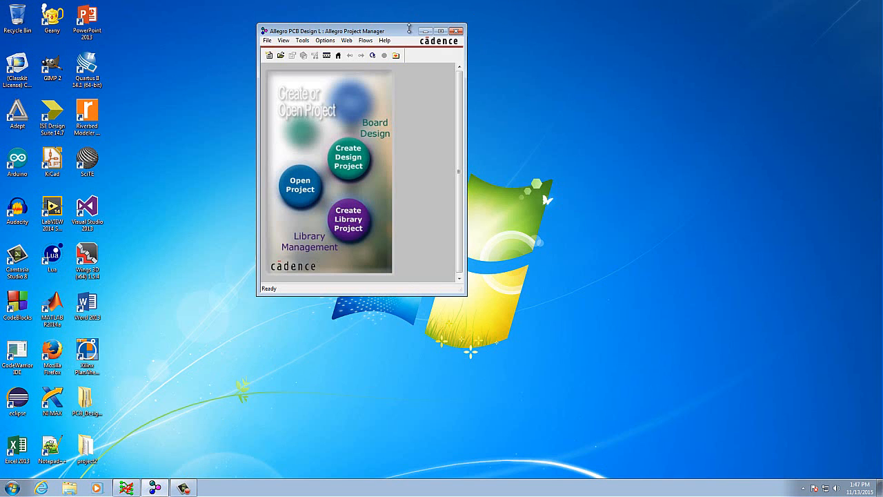
left_click(442, 31)
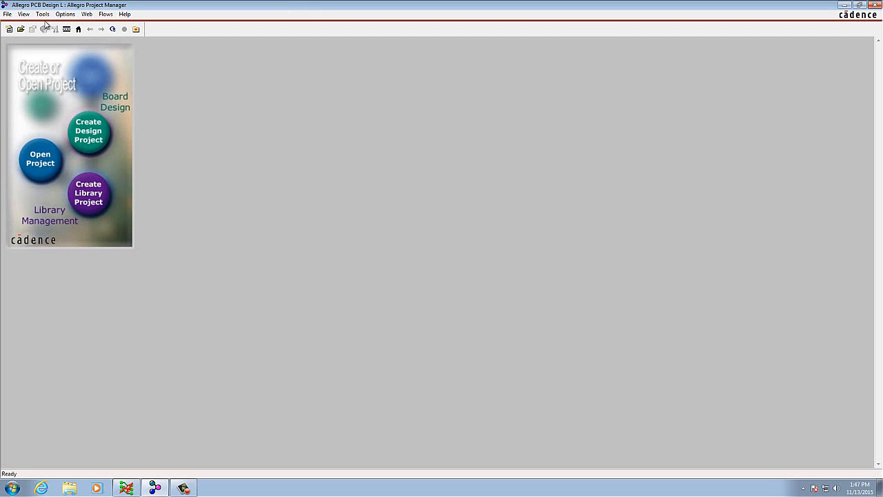
left_click(21, 29)
left_click(433, 224)
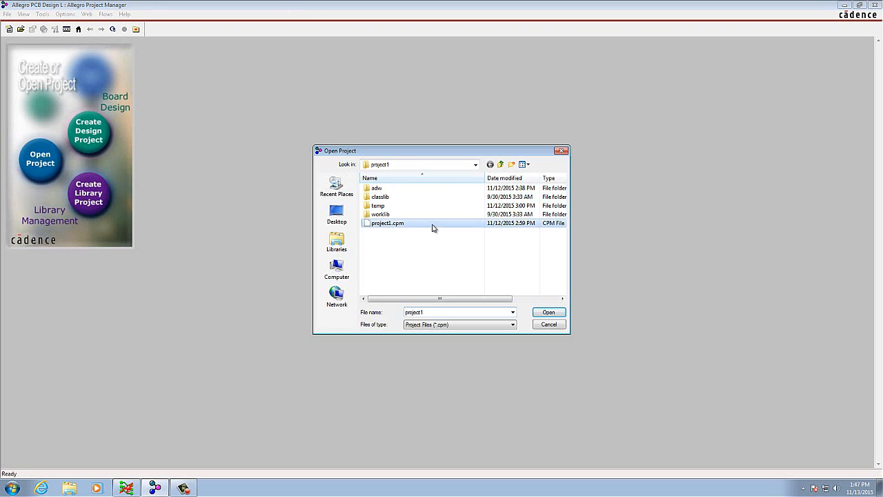
left_click(549, 312)
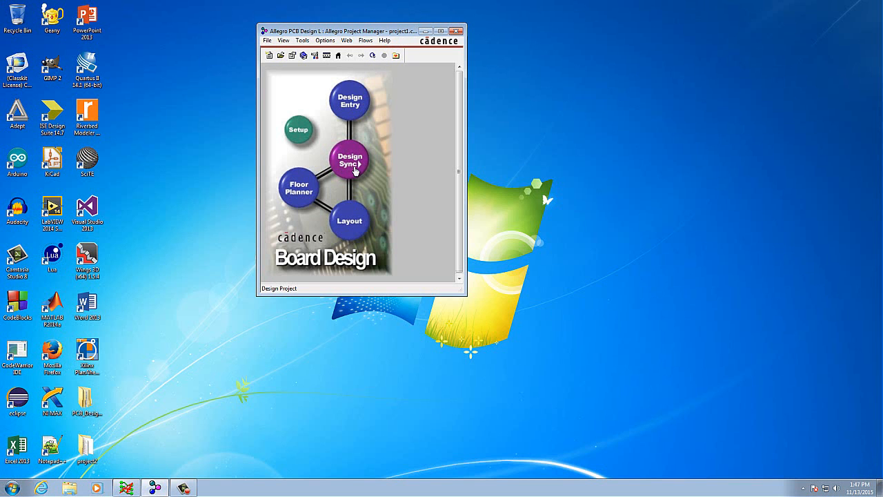
- Run Import Physical from cds_master.brd with feedback files and package design, skipping the pxl.log file and the details window
left_click(353, 174)
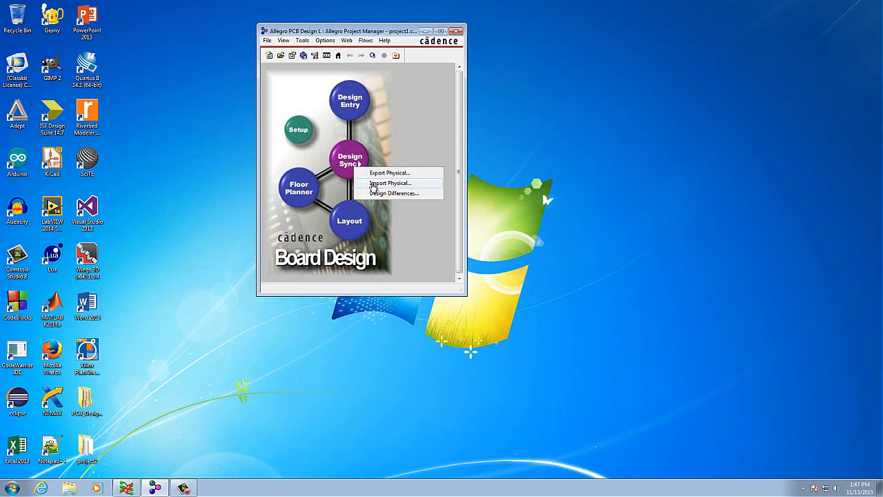
left_click(369, 183)
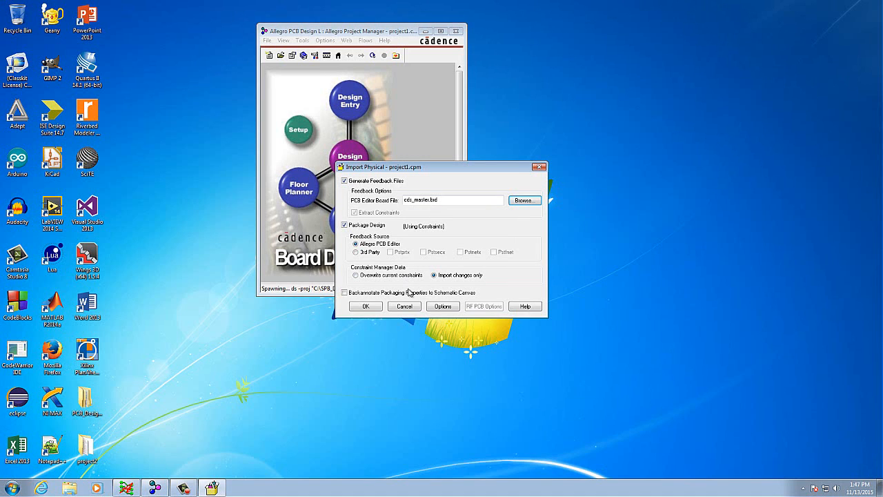
left_click(375, 307)
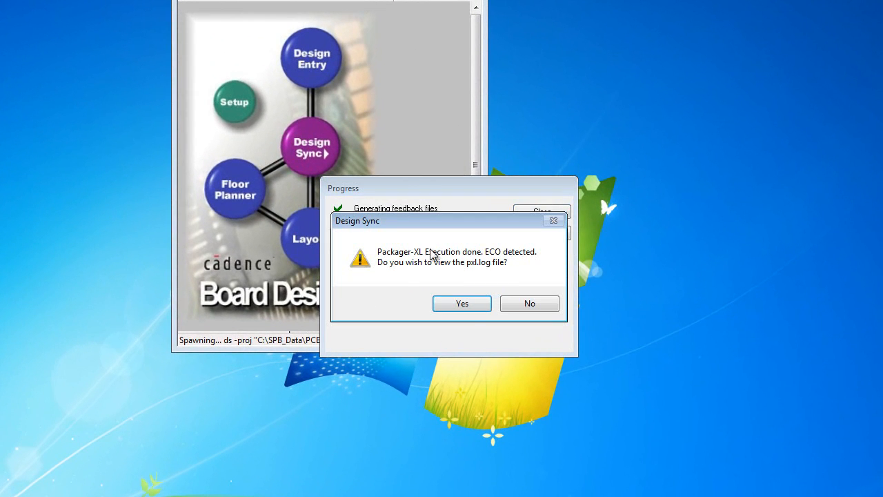
left_click_drag(465, 217, 456, 182)
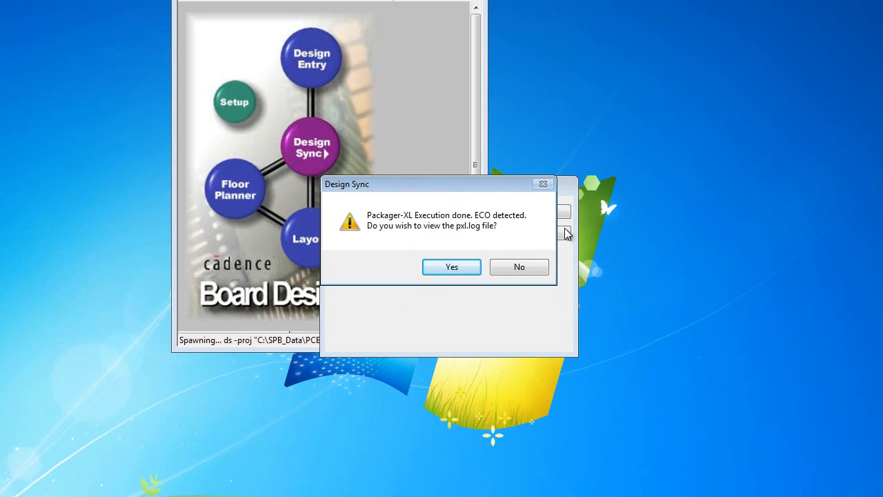
left_click(520, 271)
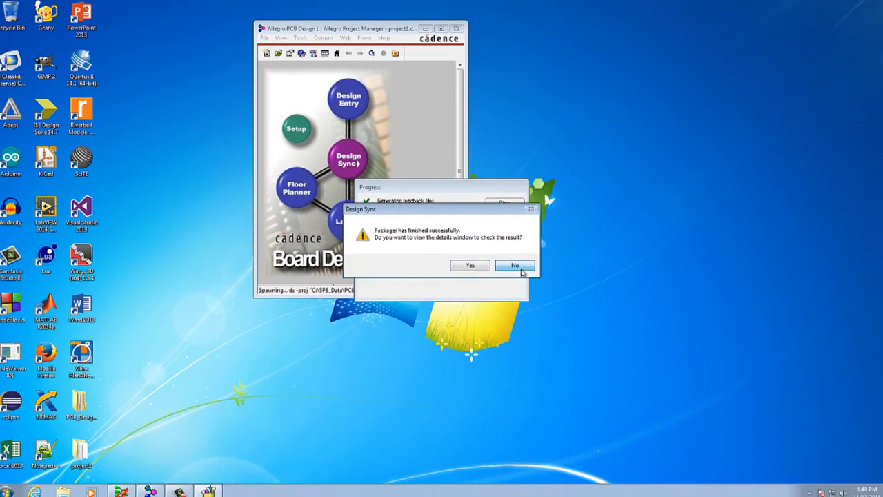
left_click(558, 304)
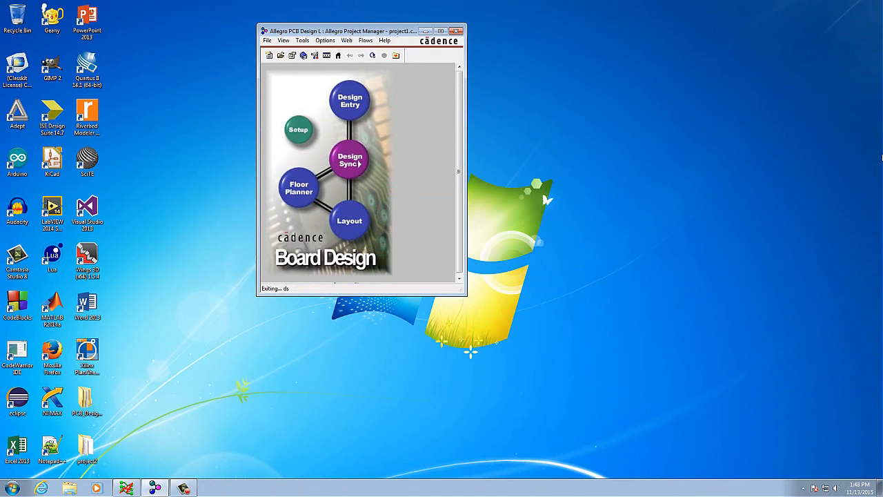
- Open the project1 schematic in Design Entry HDL and back annotate it using the offered package backannotation file
left_click(363, 109)
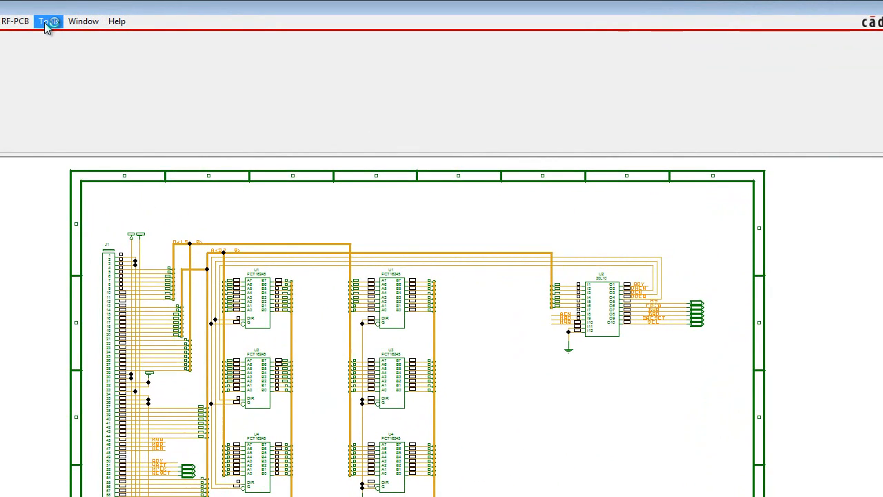
left_click(270, 14)
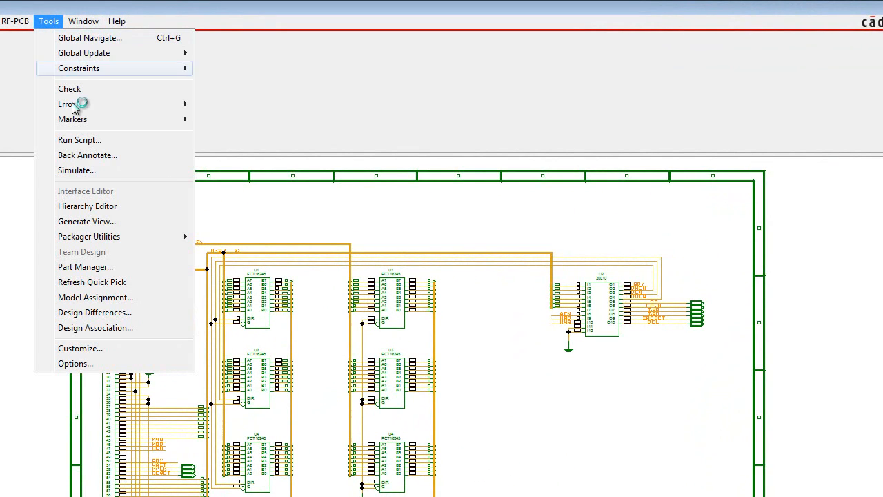
left_click(118, 154)
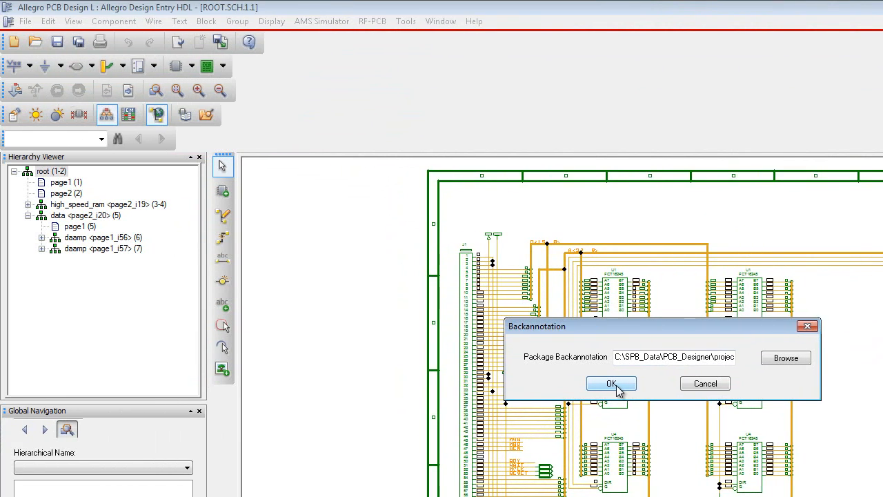
left_click(475, 389)
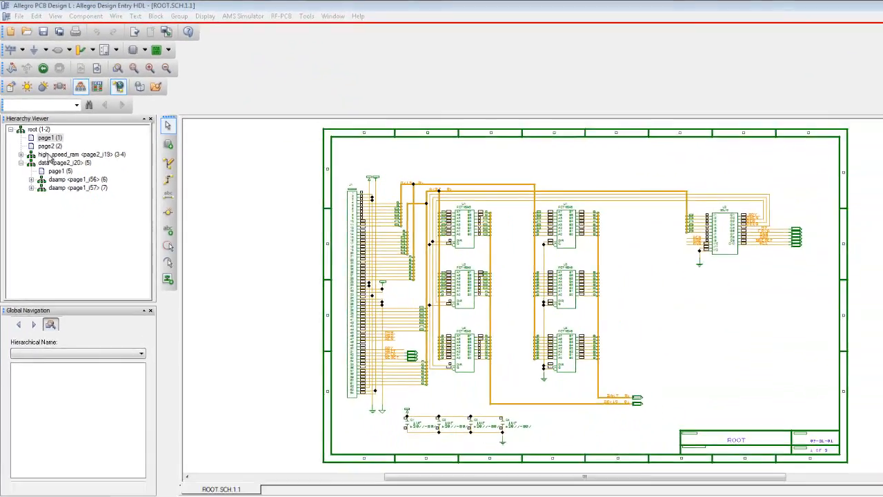
- Examine the root, high_speed_ram, data and daamp schematic pages for their reference designators
double_click(64, 206)
left_click(44, 129)
left_click(44, 122)
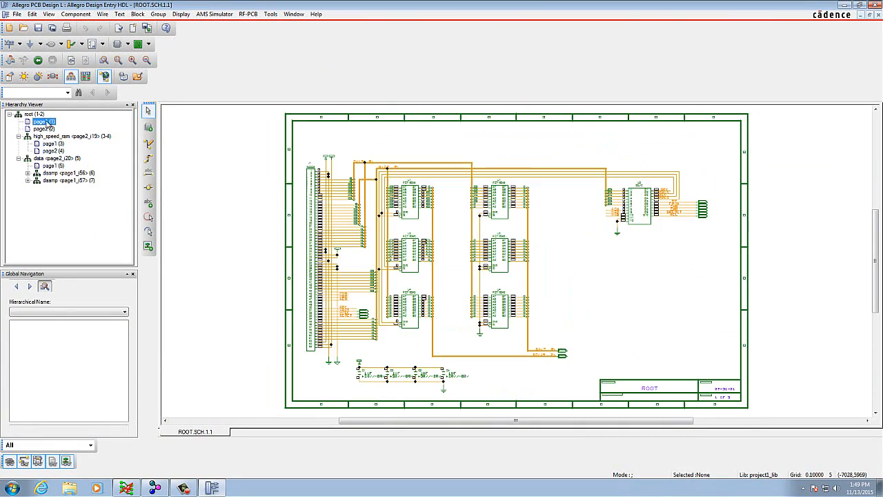
left_click(51, 144)
left_click(53, 151)
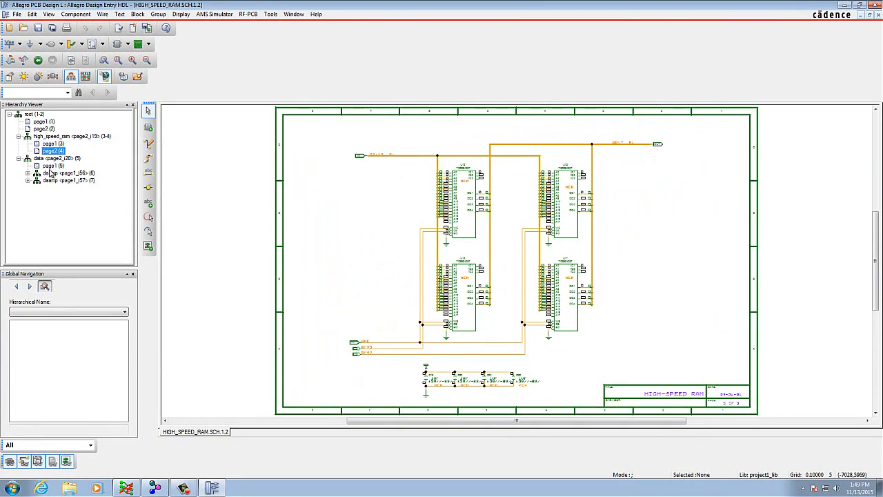
left_click(50, 171)
left_click(52, 167)
left_click(52, 181)
left_click(28, 189)
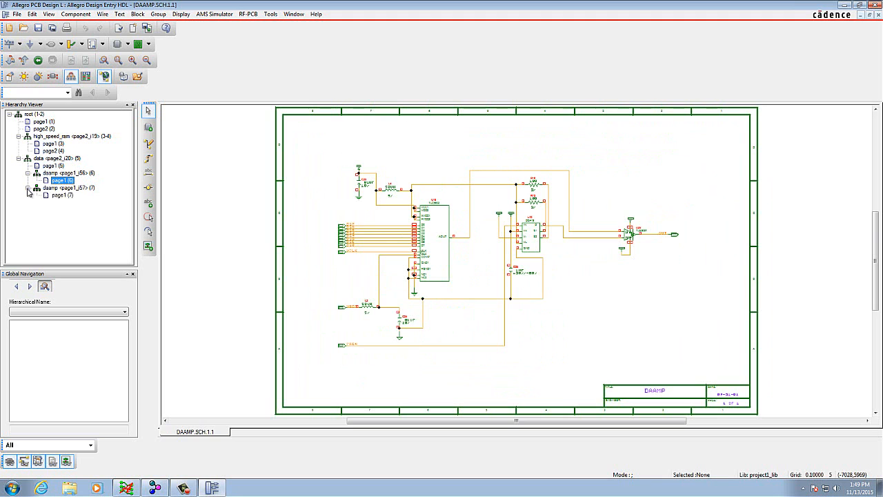
left_click(62, 195)
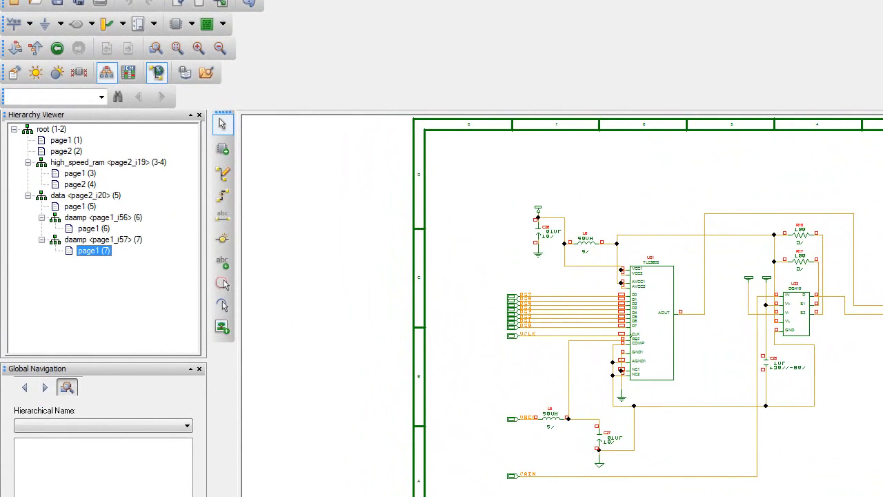
- Close Design Entry HDL and exit Allegro Project Manager
key("alt+f")
left_click(69, 476)
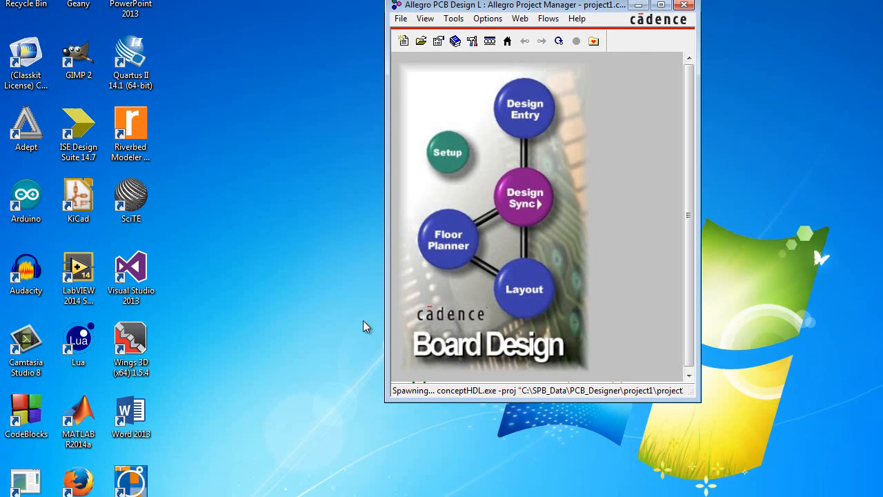
left_click(400, 19)
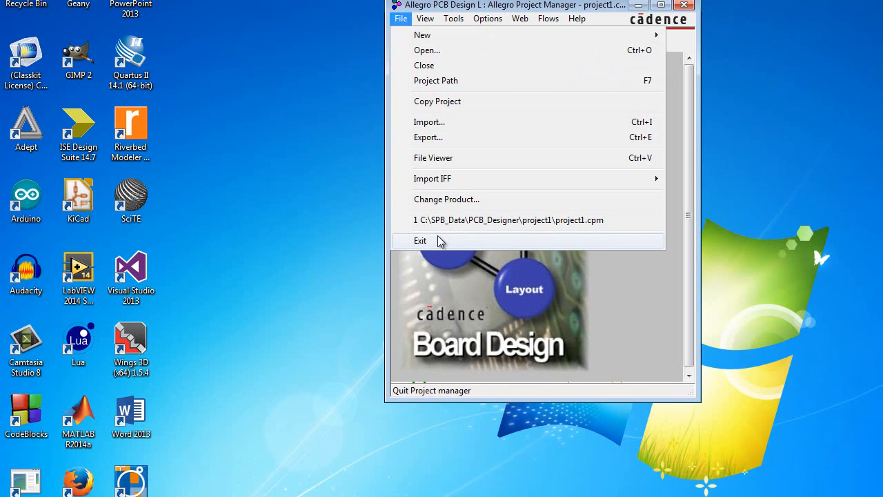
left_click(437, 242)
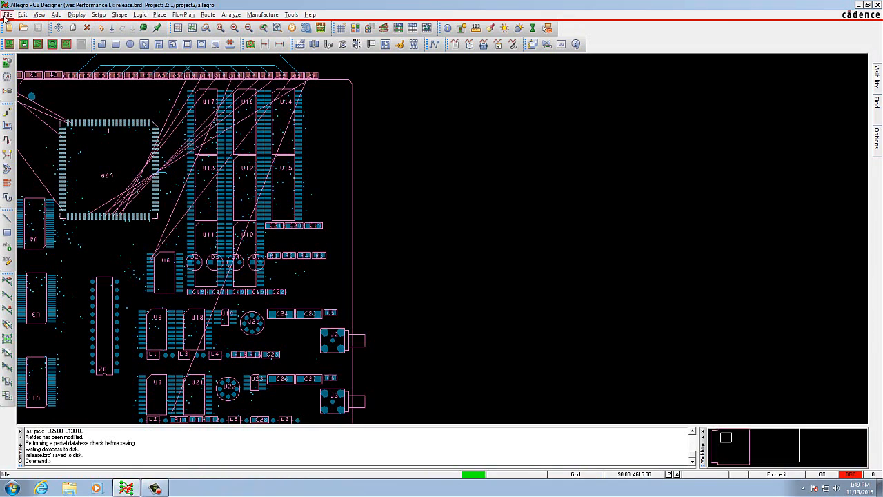
- Export the board logic of release.brd for Design Entry CIS to the preset project directory and close the export dialog
left_click(6, 16)
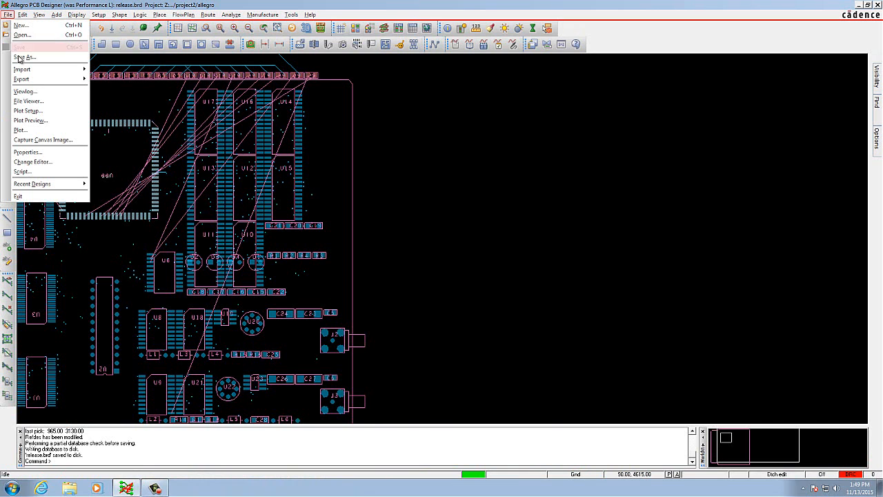
mouse_move(31, 80)
left_click(108, 79)
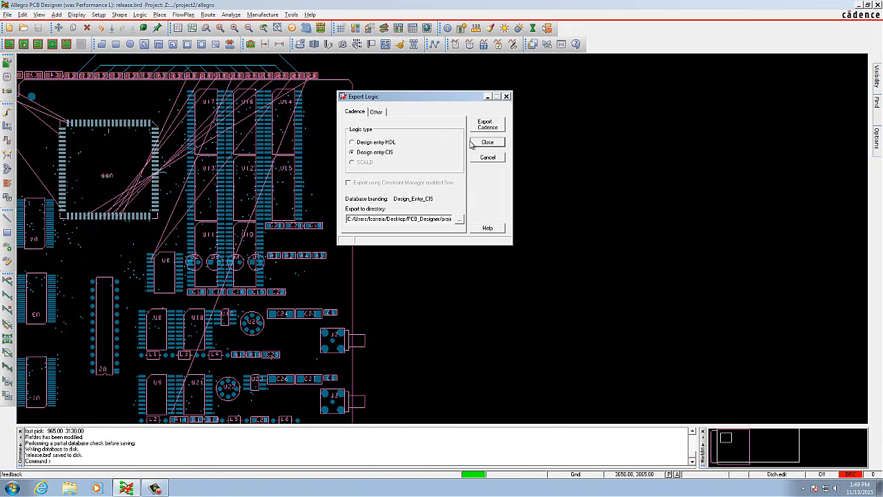
left_click_drag(422, 96, 444, 143)
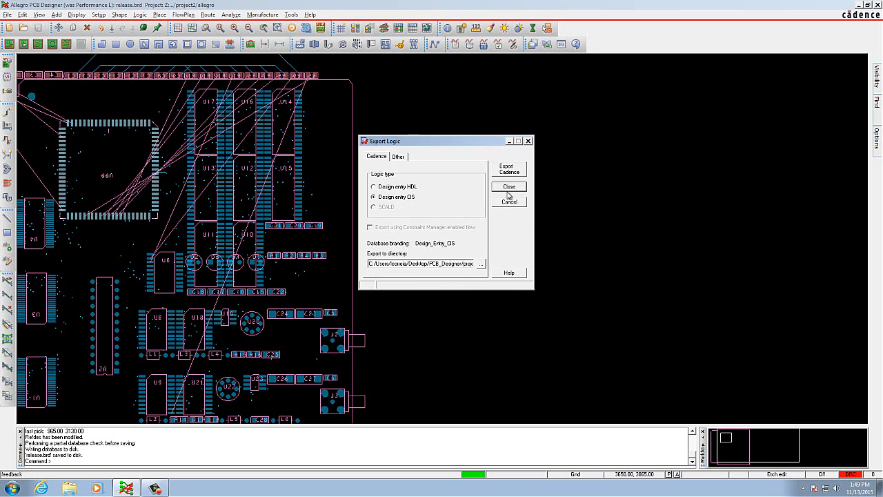
left_click(509, 169)
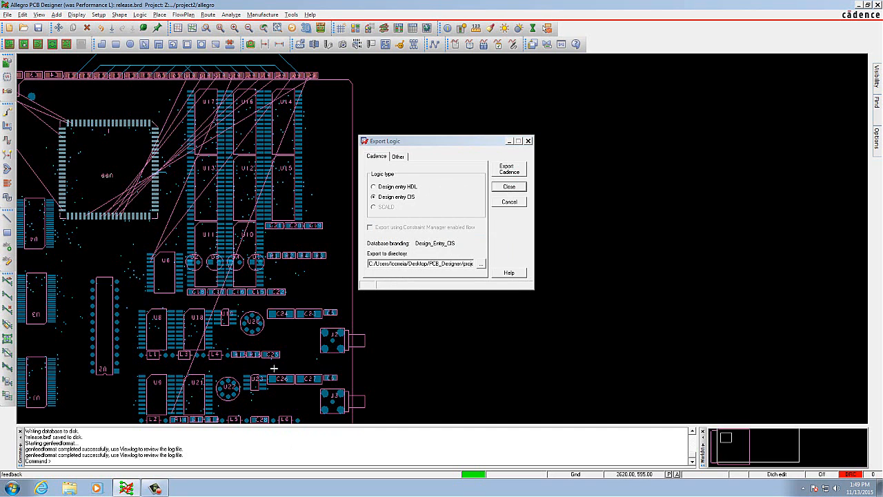
left_click(509, 187)
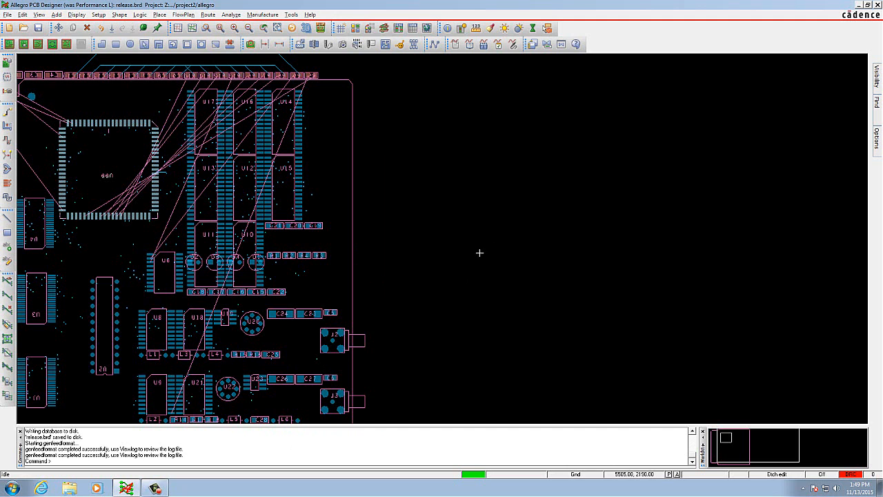
scroll(297, 283, "down", 2)
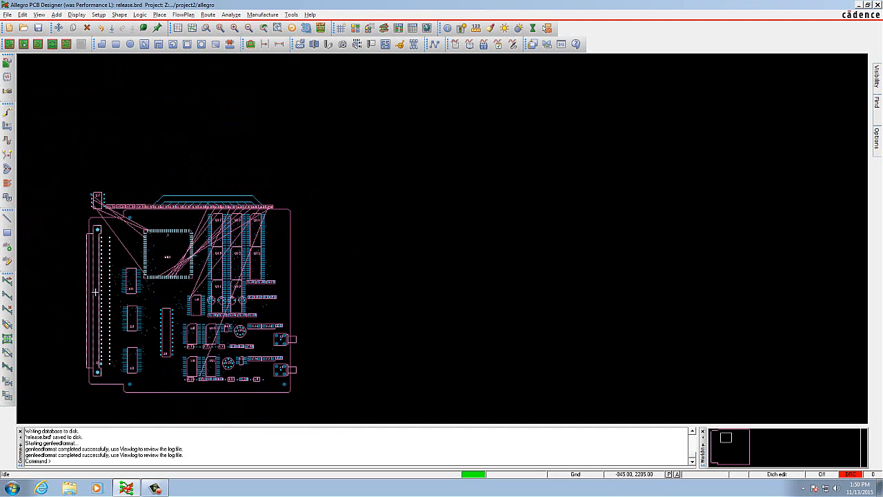
scroll(226, 290, "up", 2)
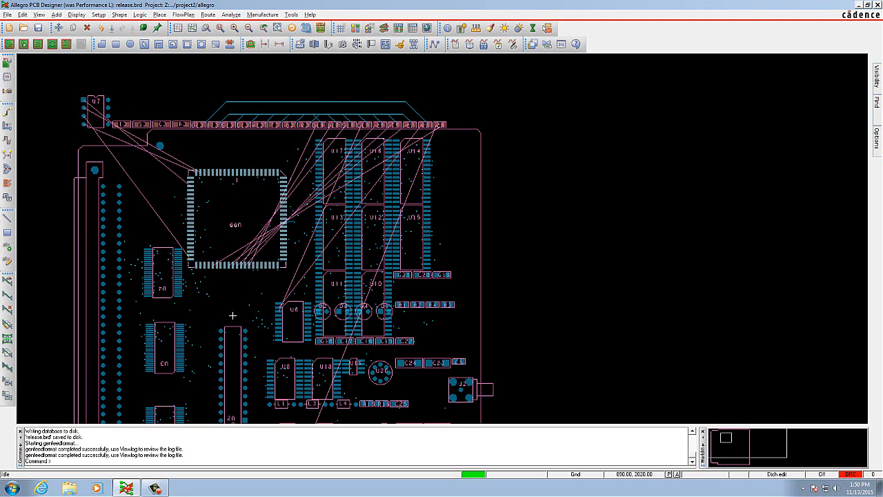
scroll(240, 321, "down", 2)
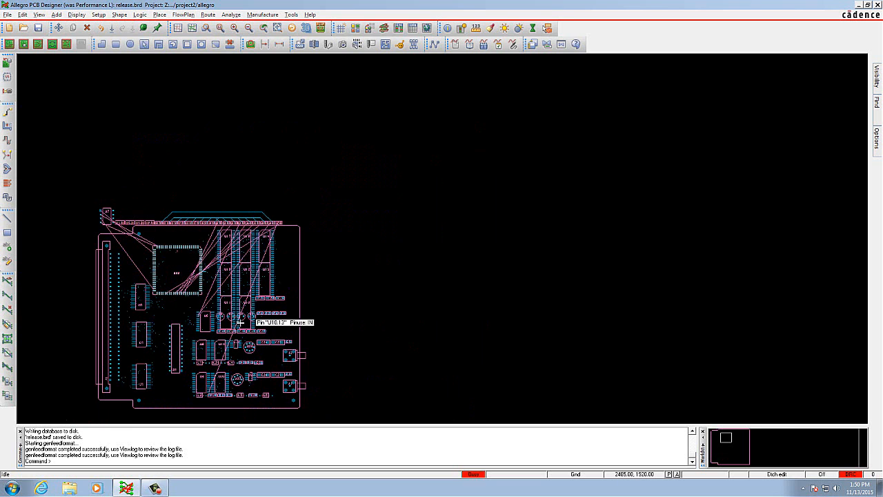
scroll(148, 313, "up", 1)
scroll(148, 314, "down", 1)
scroll(148, 313, "up", 1)
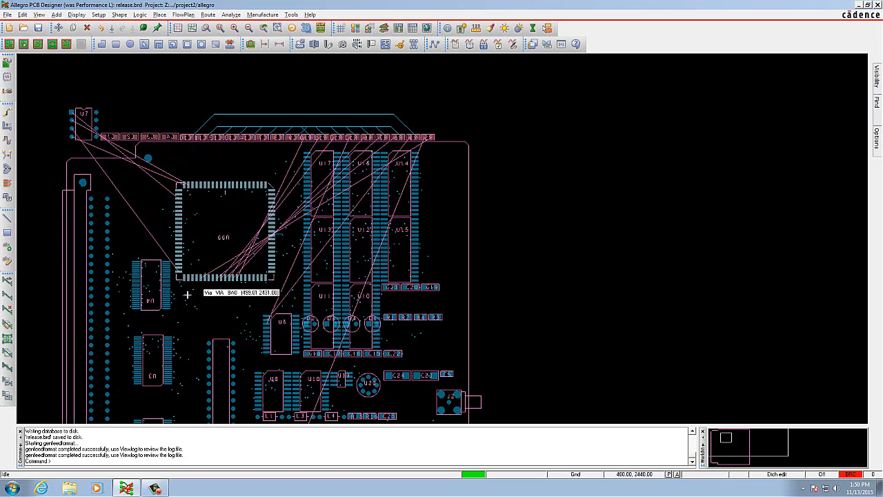
scroll(188, 296, "down", 1)
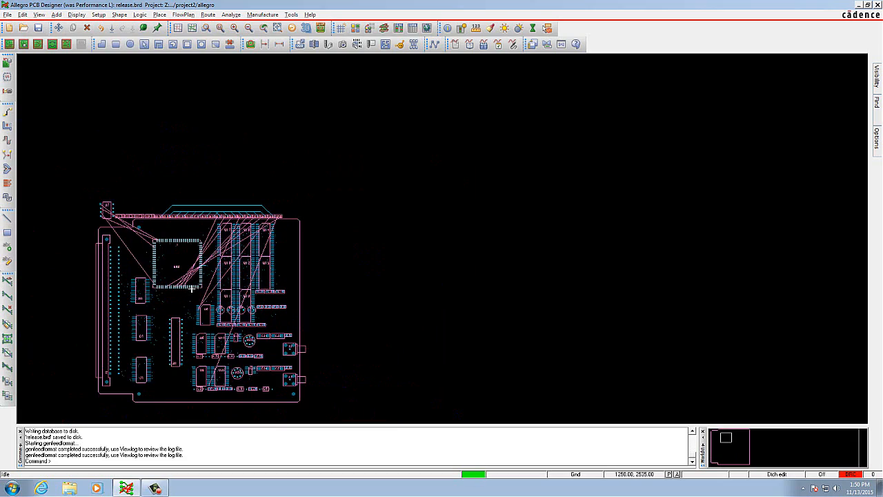
scroll(165, 321, "up", 1)
scroll(166, 324, "down", 1)
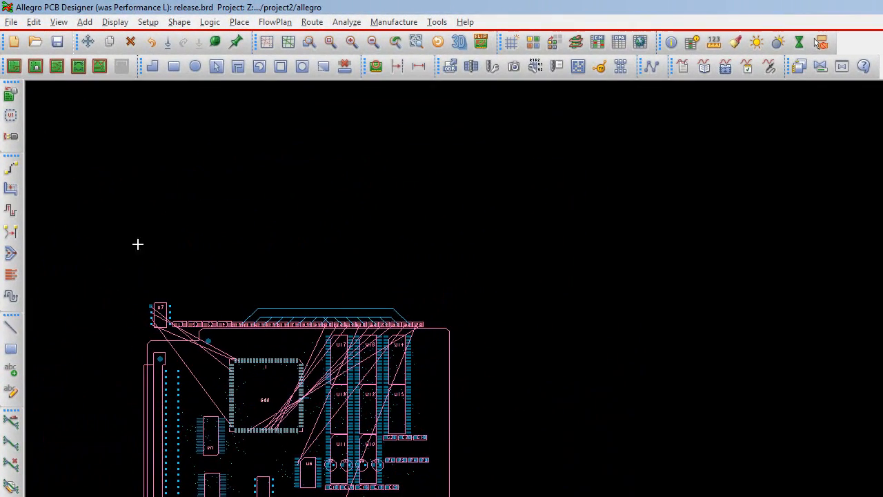
- Export third-party logic using release.brd as the comparison design with spare TF- functions included, and close the export dialog
left_click(19, 26)
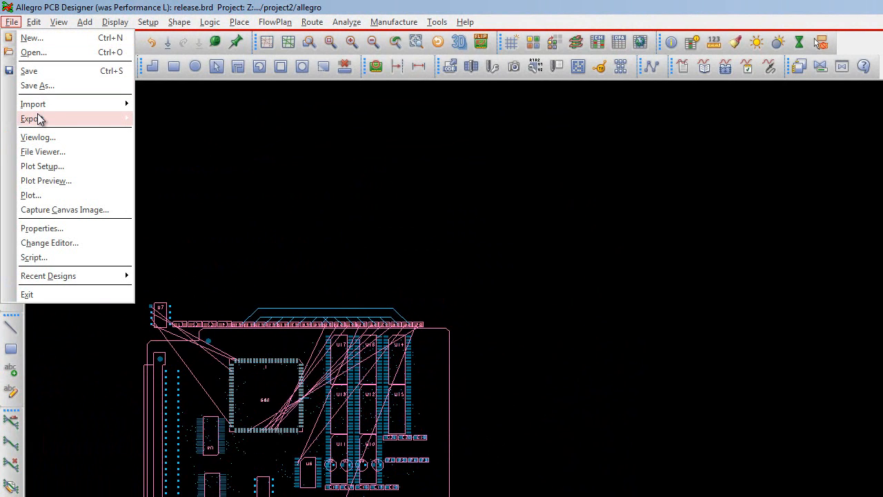
mouse_move(38, 119)
left_click(176, 119)
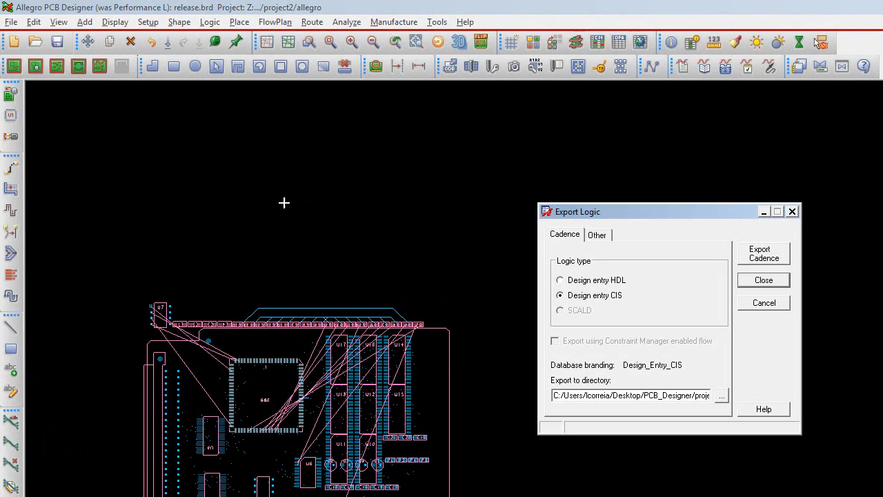
left_click(602, 236)
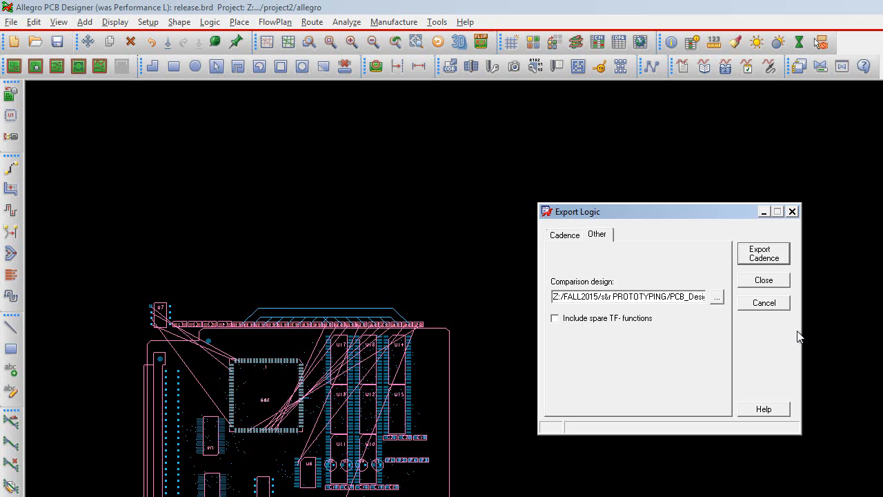
key("Right")
key("Right")
key("Right")
key("Right")
key("Right")
key("Right")
key("Right")
key("Right")
key("Right")
key("Right")
key("Right")
key("Right")
key("Right")
key("Right")
key("Right")
key("Right")
key("Right")
key("Right")
key("Right")
key("Right")
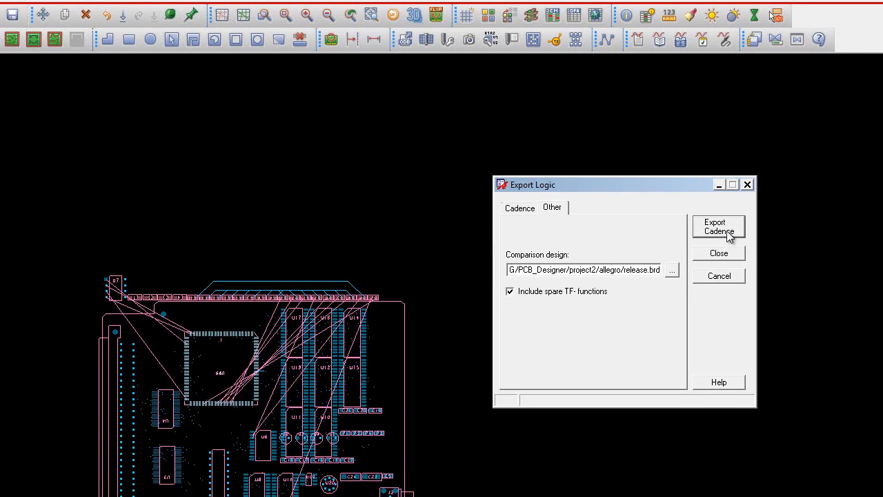
left_click(550, 119)
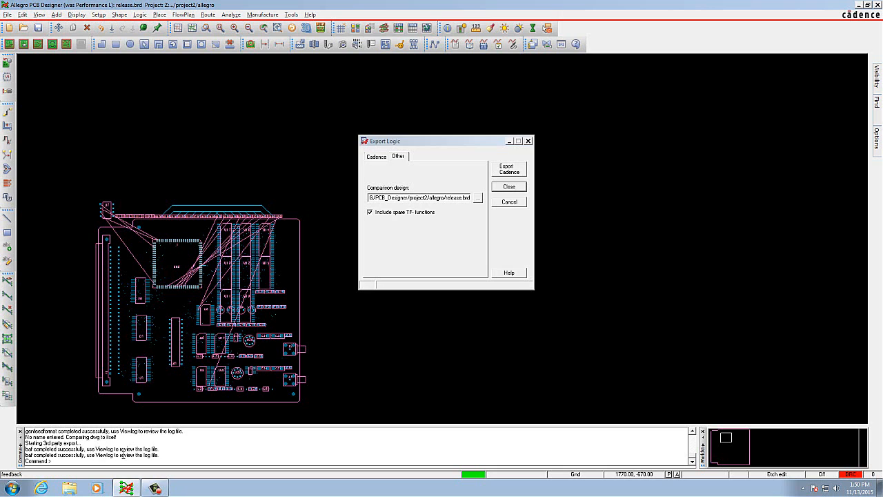
left_click(509, 186)
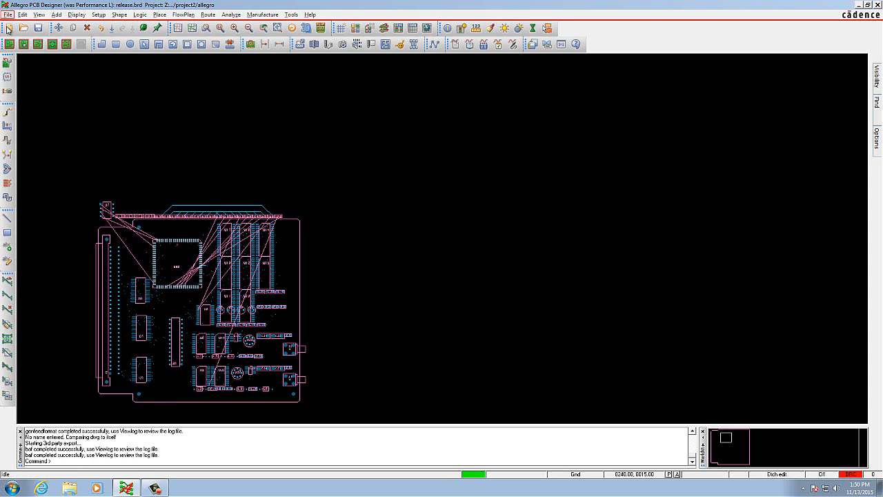
scroll(211, 205, "down", 1)
scroll(67, 302, "up", 1)
scroll(67, 301, "up", 1)
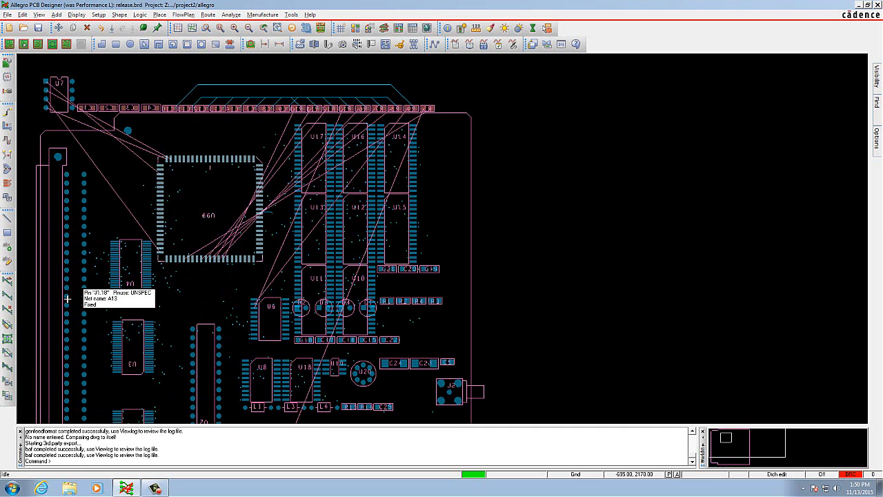
scroll(141, 233, "down", 1)
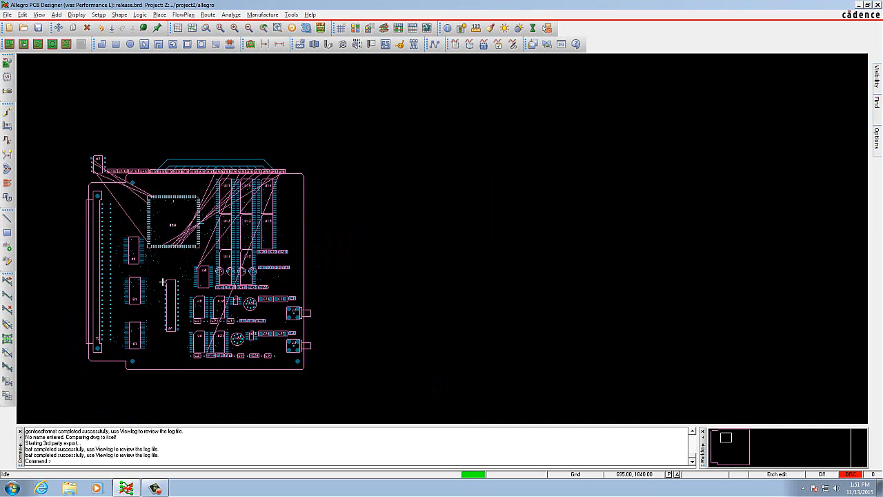